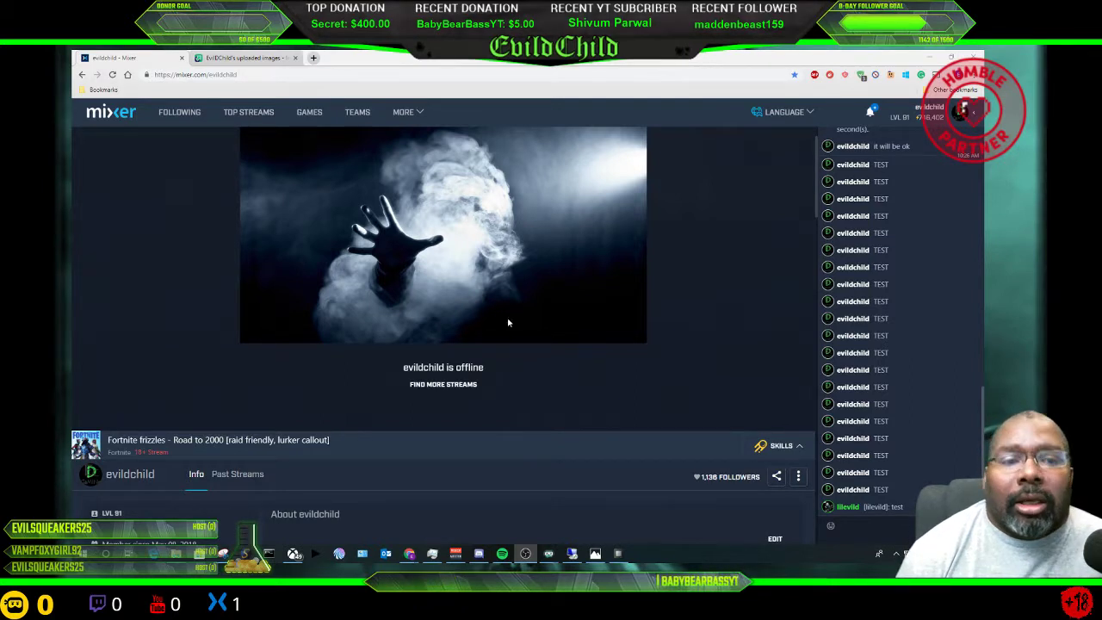
Scroll up and down the Mixer profile page to find the About section
scroll(439, 254, "up", 1)
scroll(436, 251, "down", 7)
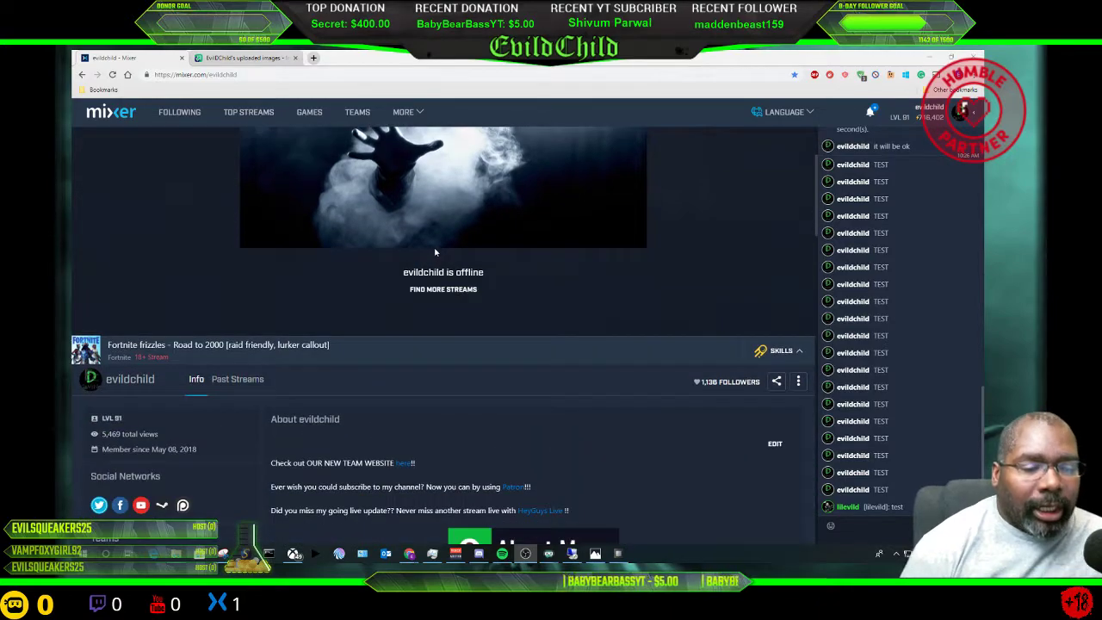
scroll(433, 248, "down", 3)
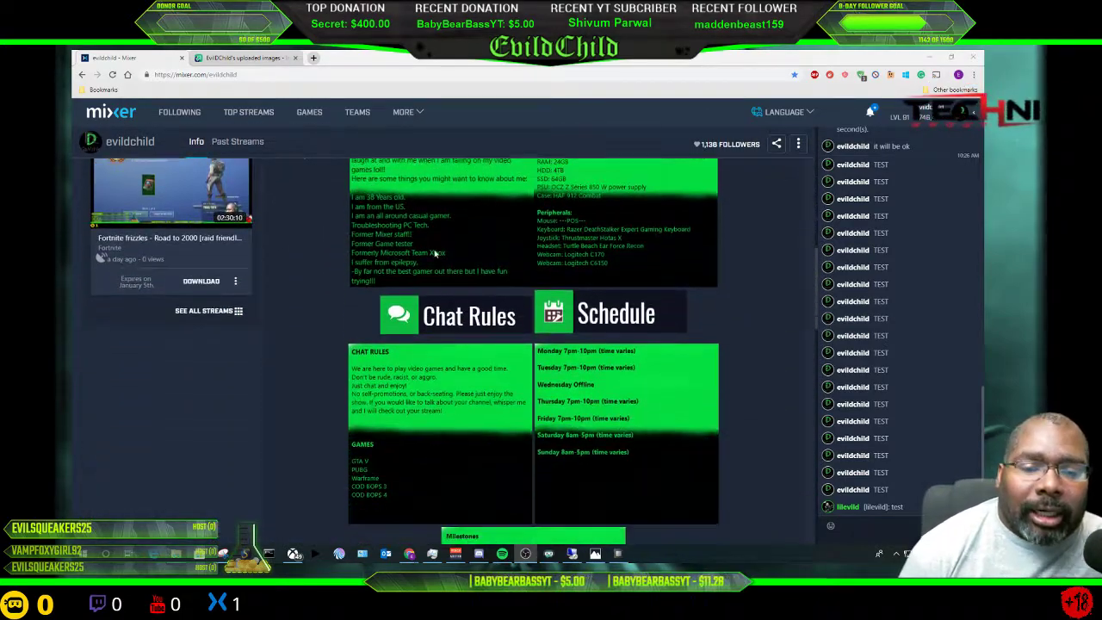
scroll(433, 248, "up", 4)
scroll(434, 249, "down", 6)
scroll(434, 248, "down", 5)
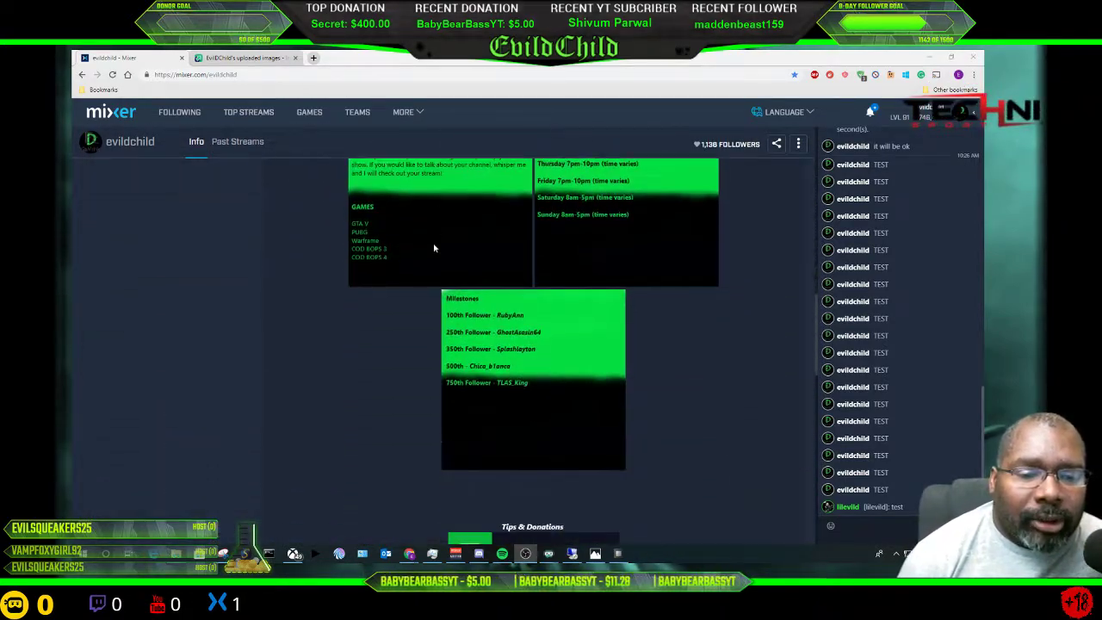
scroll(433, 248, "up", 4)
scroll(433, 248, "up", 5)
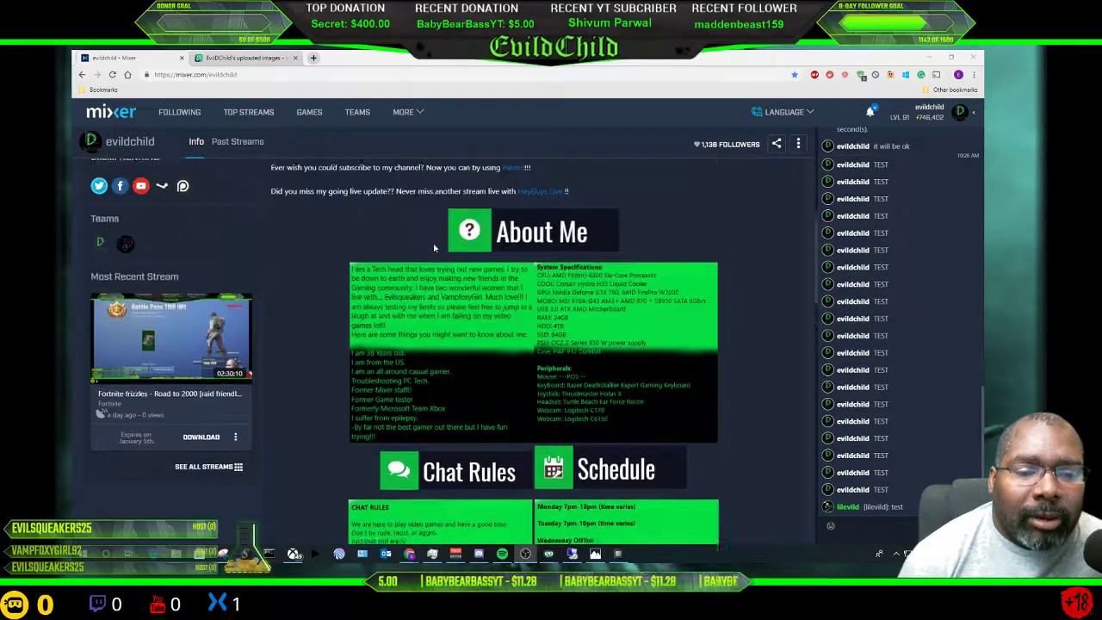
scroll(434, 248, "down", 1)
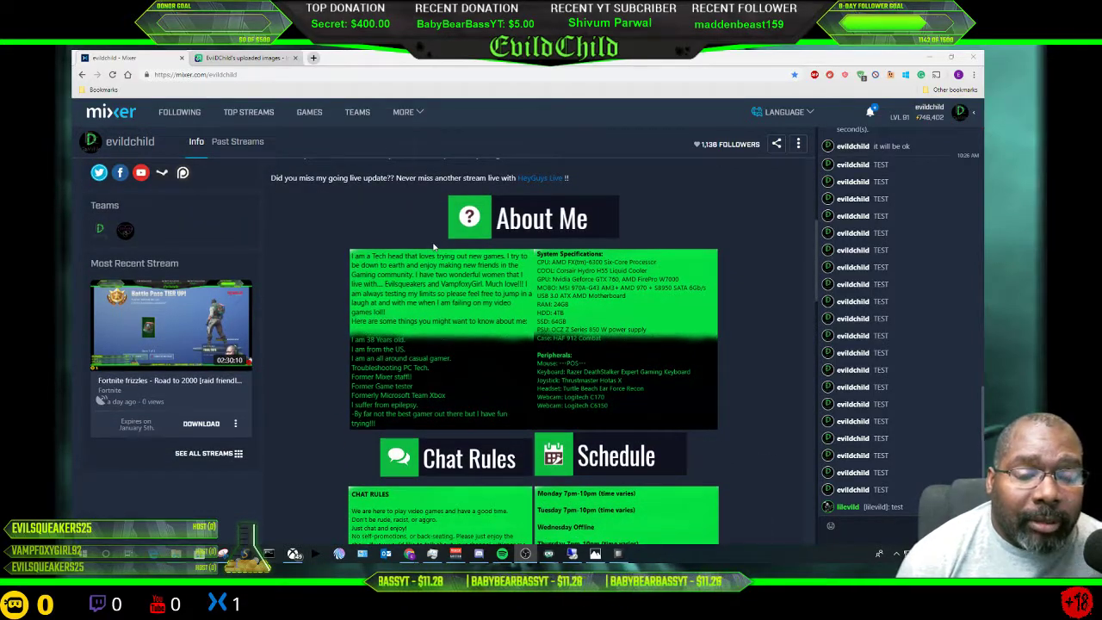
scroll(434, 248, "down", 3)
scroll(465, 248, "up", 3)
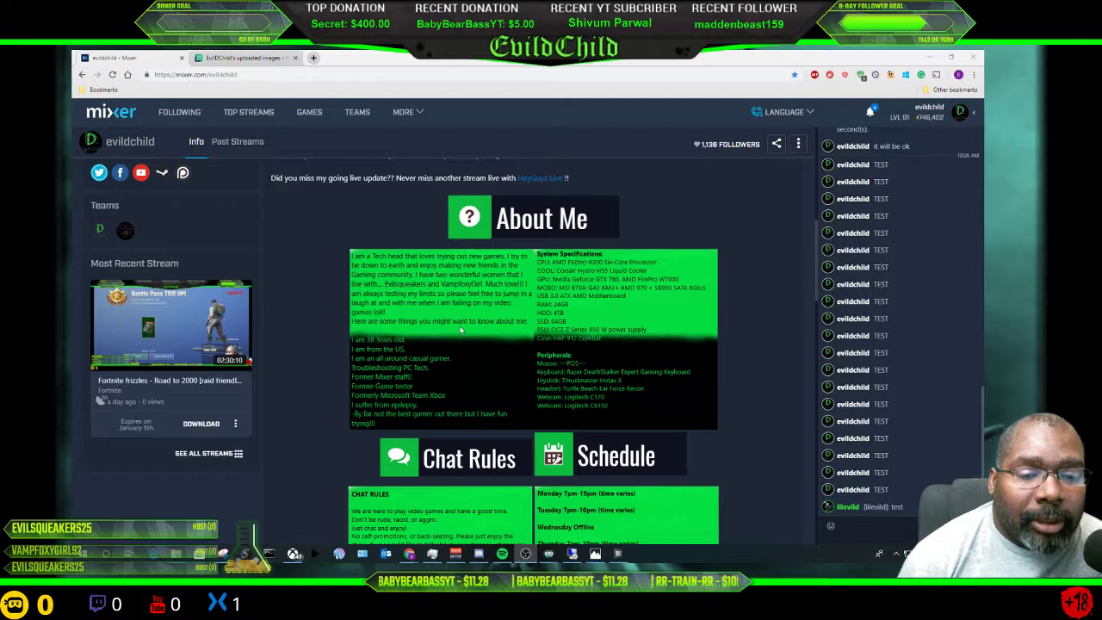
scroll(444, 311, "down", 2)
scroll(479, 290, "up", 1)
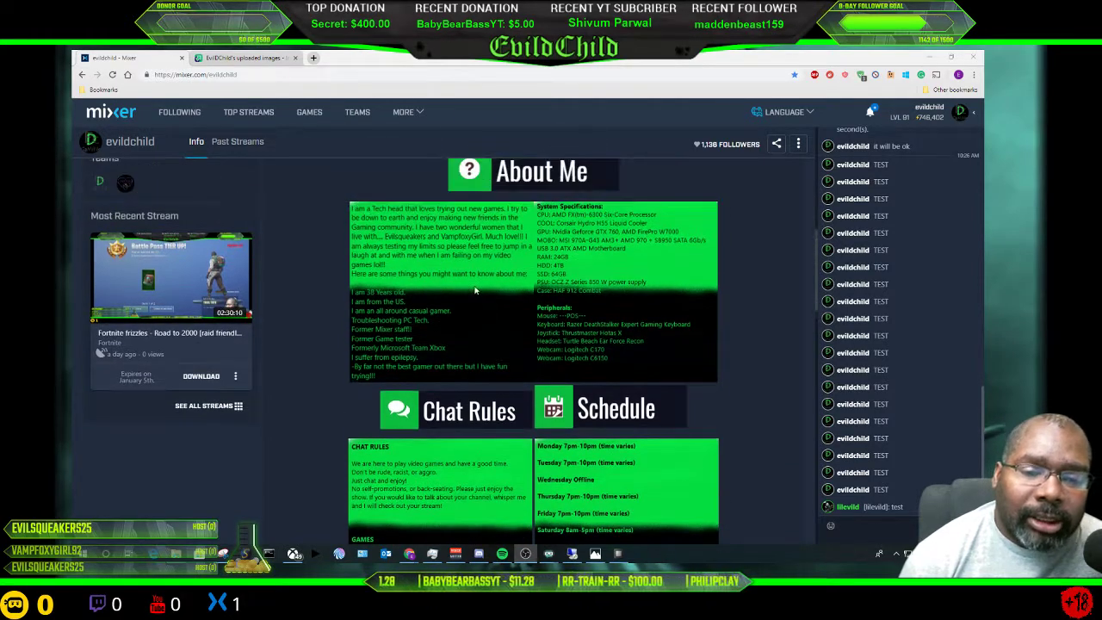
scroll(637, 219, "up", 4)
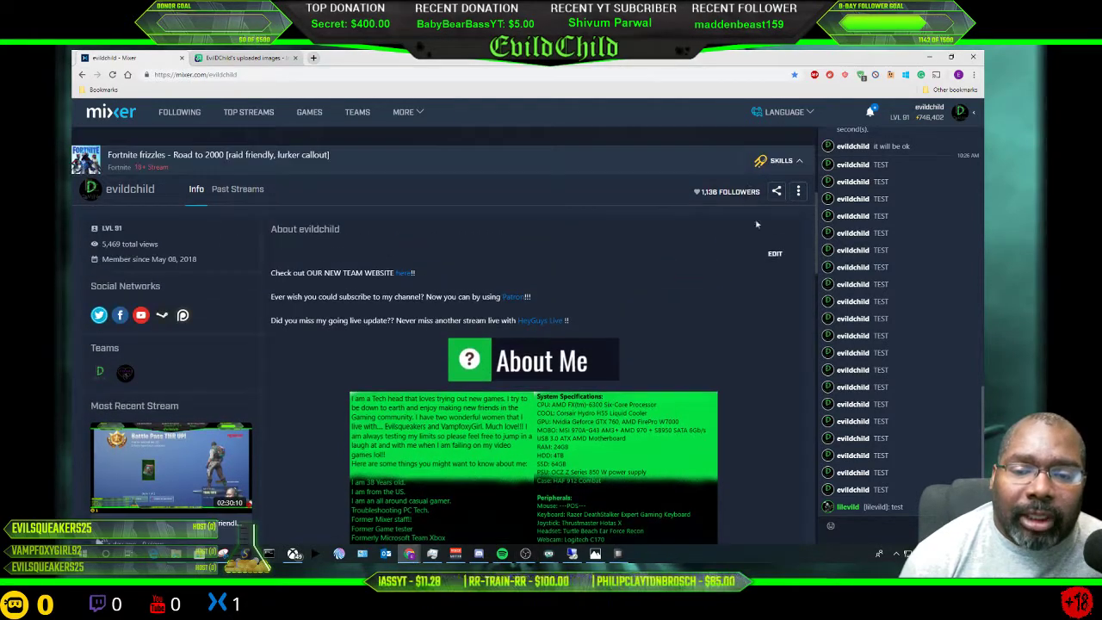
Start editing the About section and inspect its images down to the G2A and Humble Partner images
left_click(773, 256)
scroll(447, 293, "down", 2)
scroll(448, 297, "down", 3)
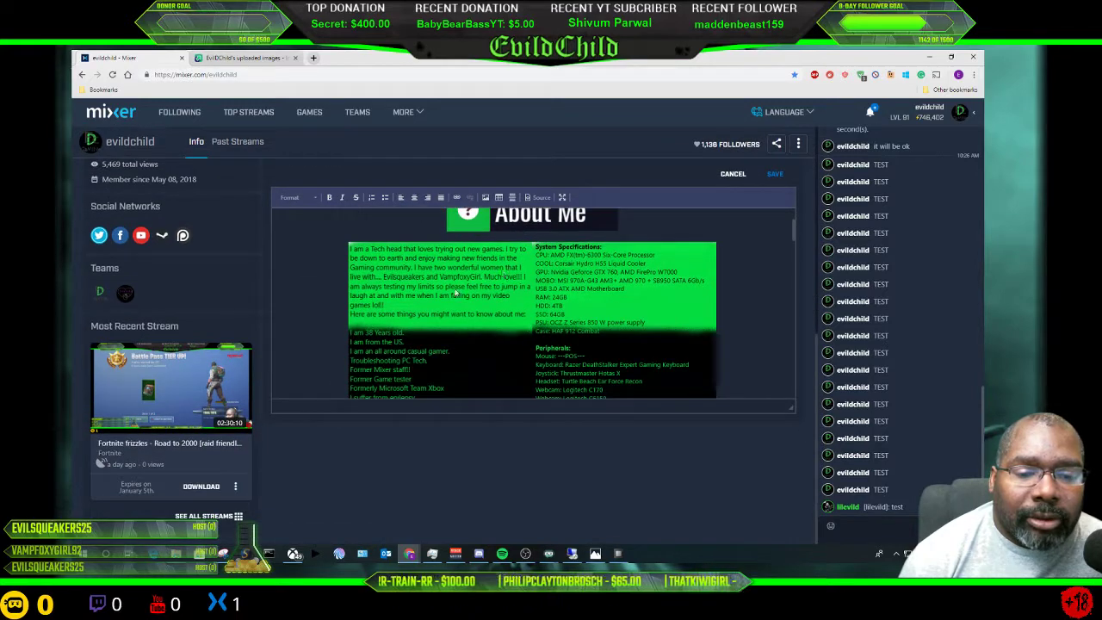
left_click(446, 301)
scroll(451, 267, "down", 3)
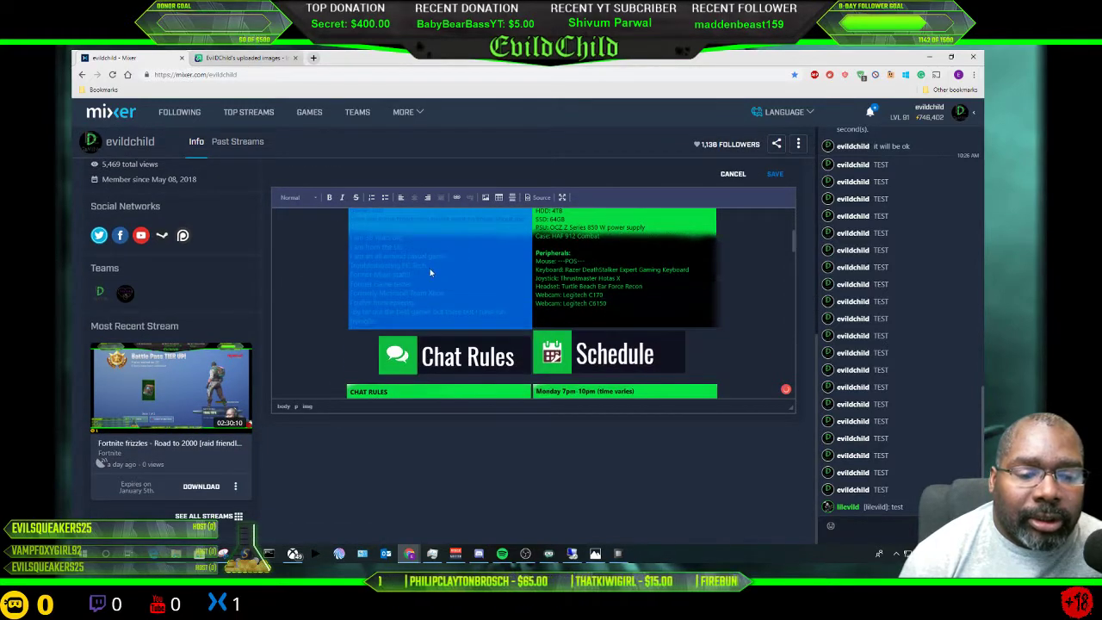
right_click(438, 257)
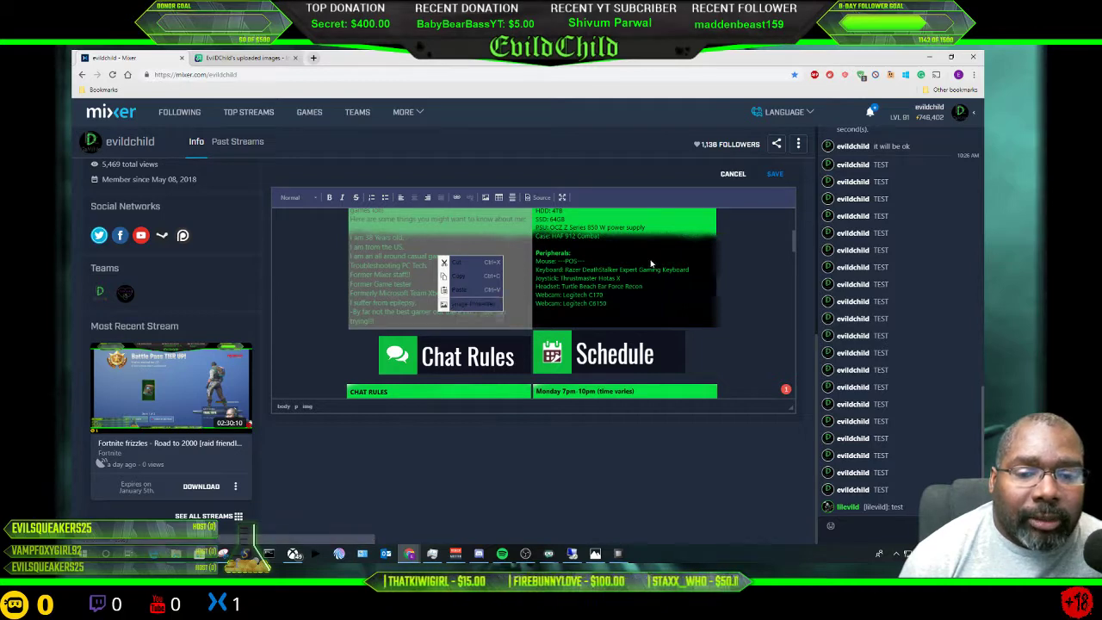
left_click(698, 245)
key("Down")
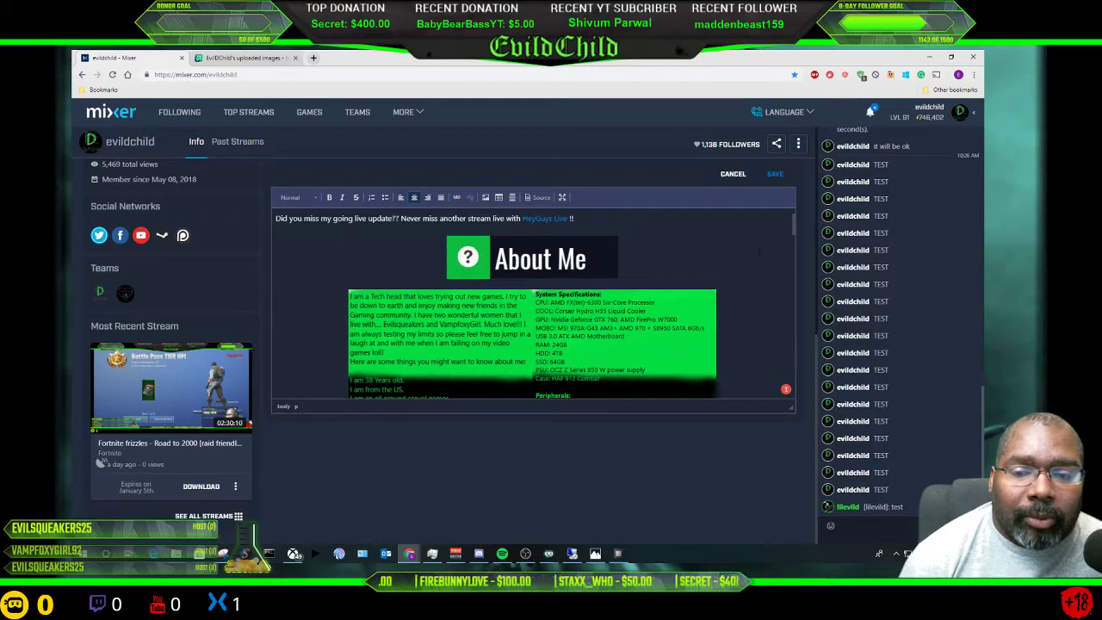
scroll(753, 257, "down", 8)
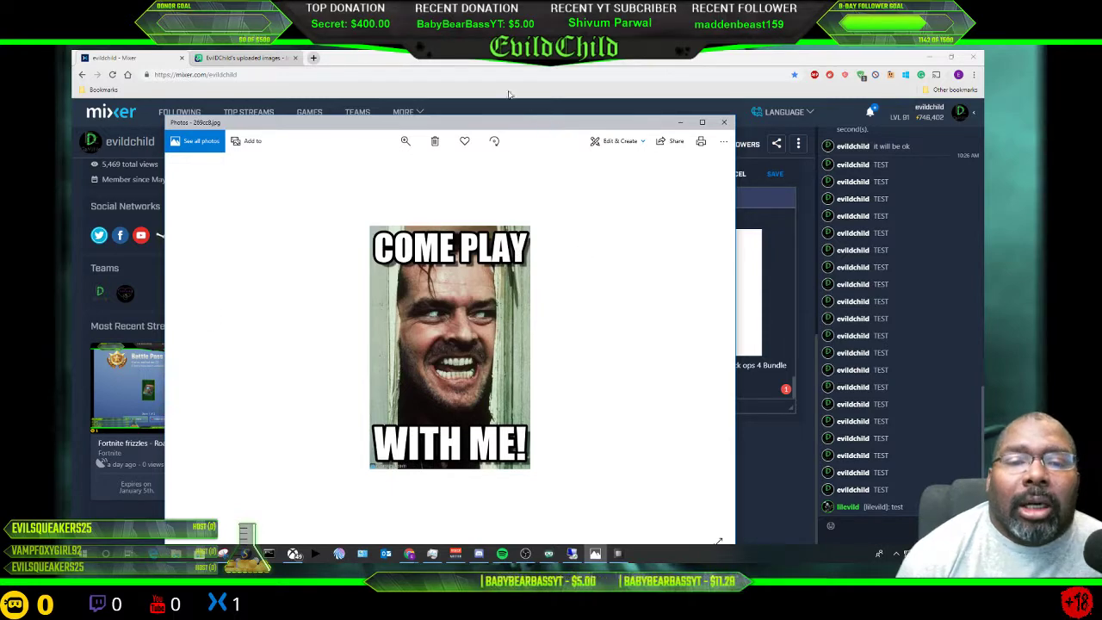
left_click_drag(531, 129, 0, 129)
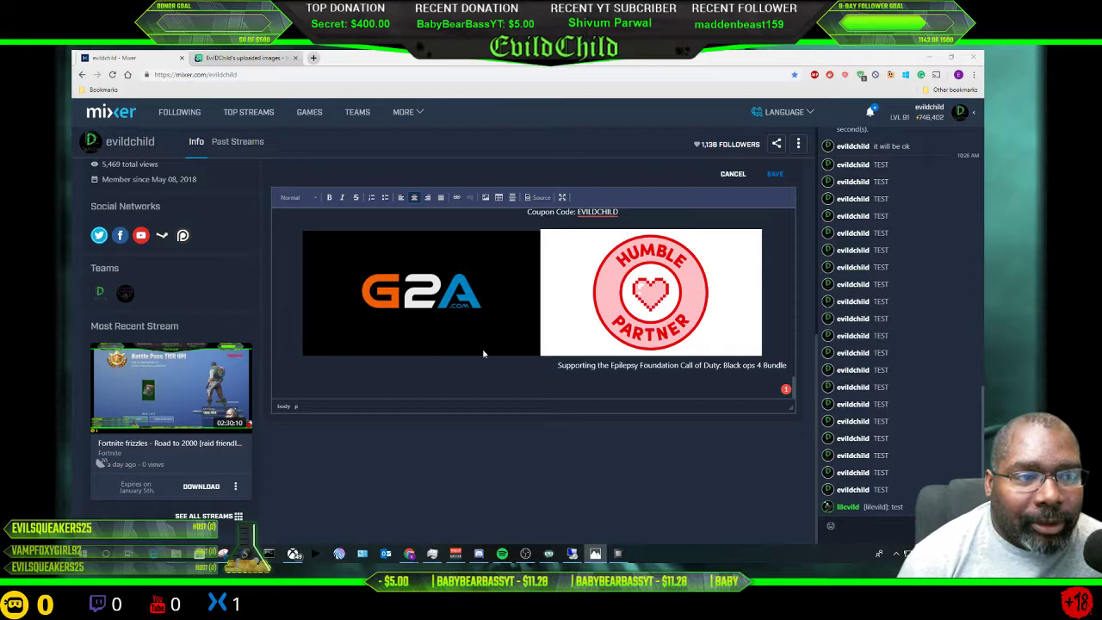
scroll(533, 302, "up", 4)
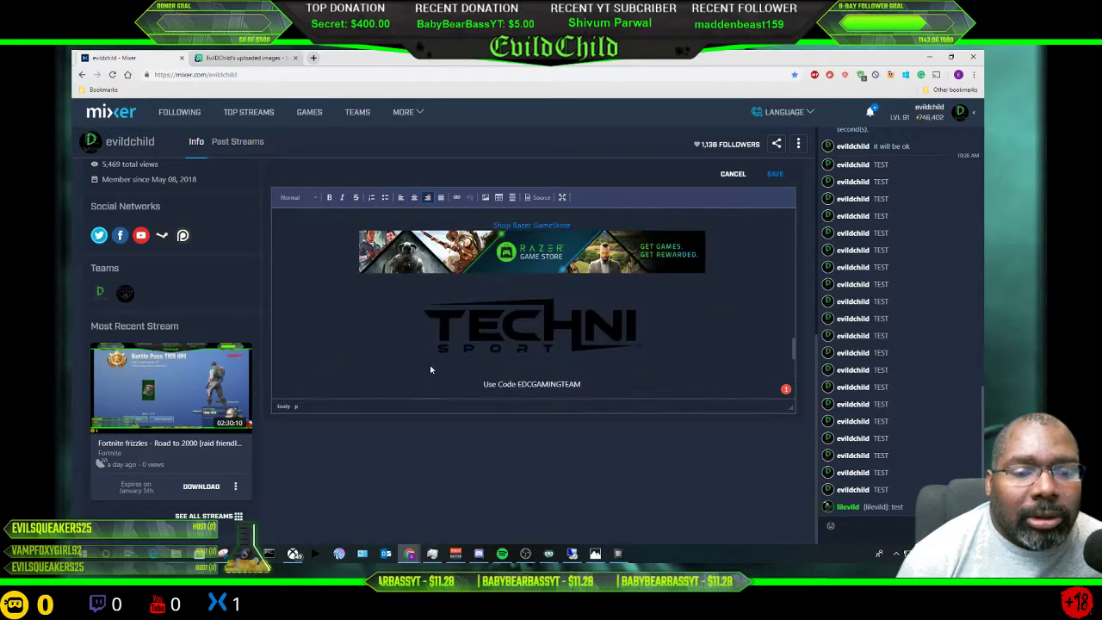
scroll(534, 302, "down", 3)
scroll(534, 327, "down", 1)
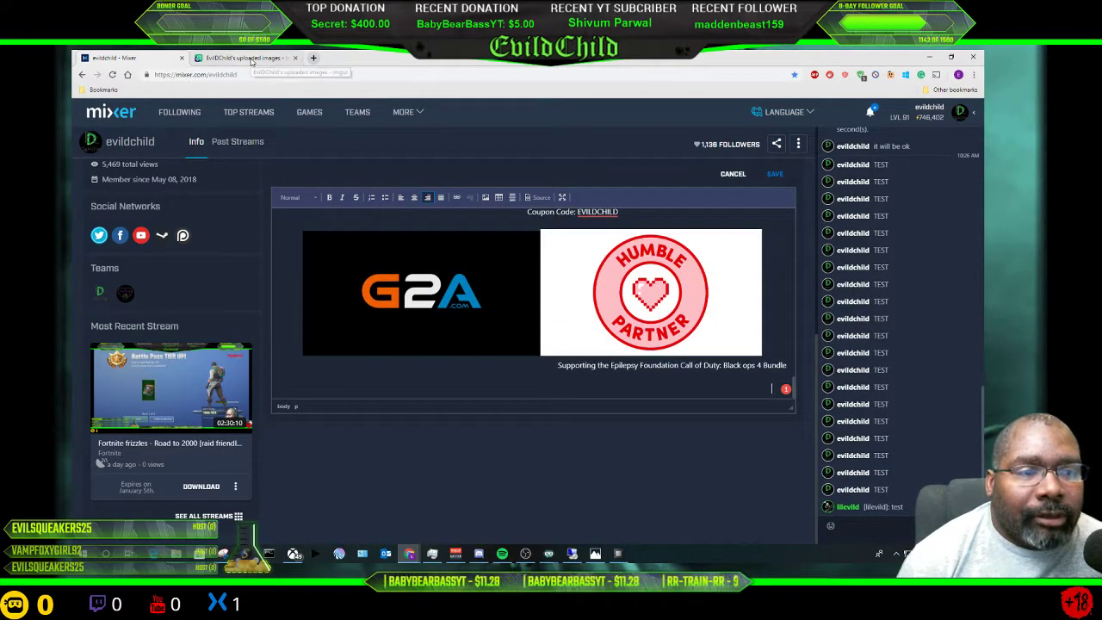
Go from the Imgur tab to the user profile and start a new post
left_click(248, 60)
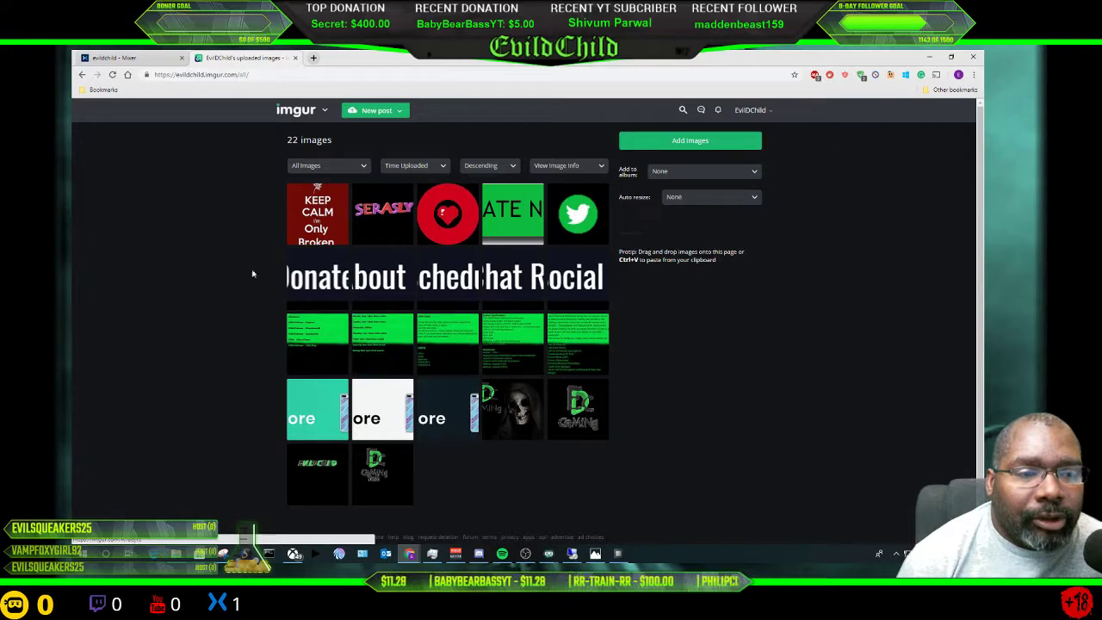
left_click(731, 130)
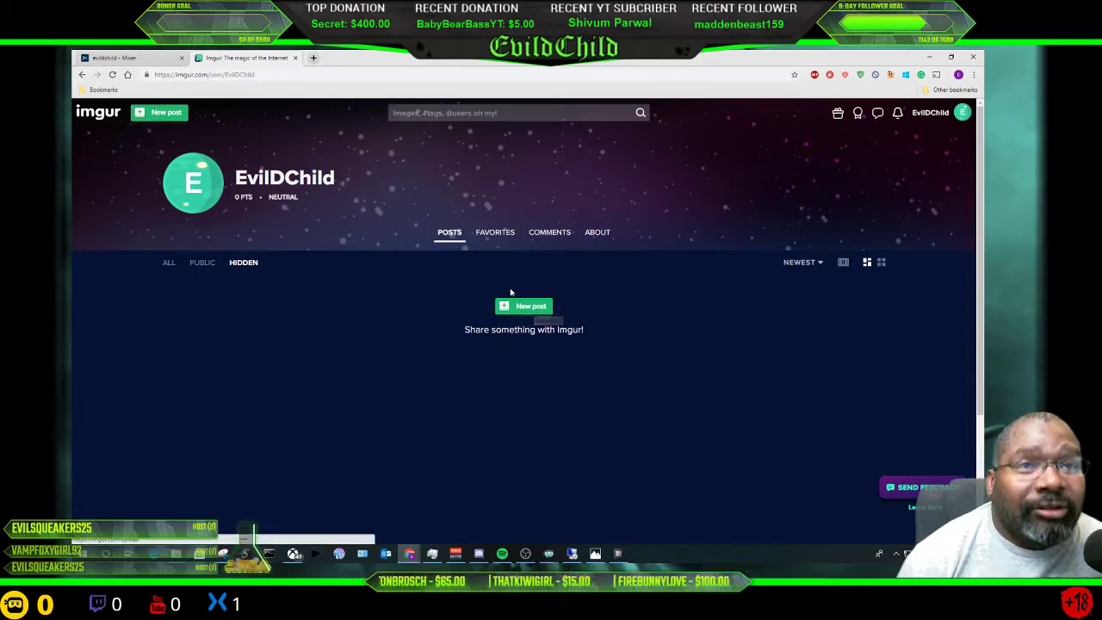
left_click(172, 114)
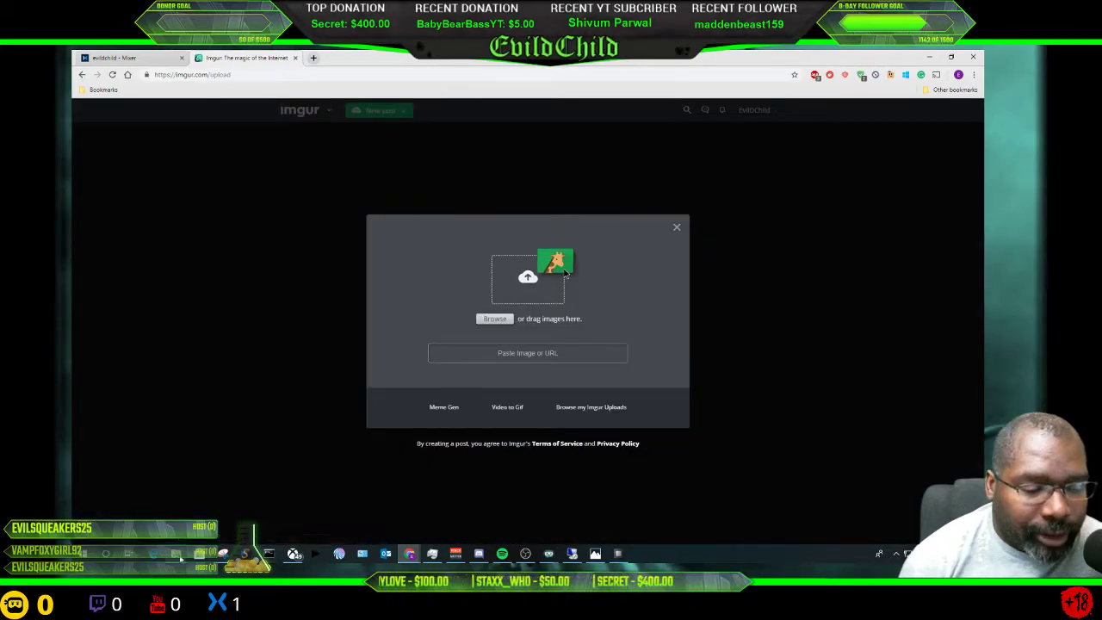
Drag 269cc8.jpg from the stream items folder into Imgur's upload area
mouse_move(180, 557)
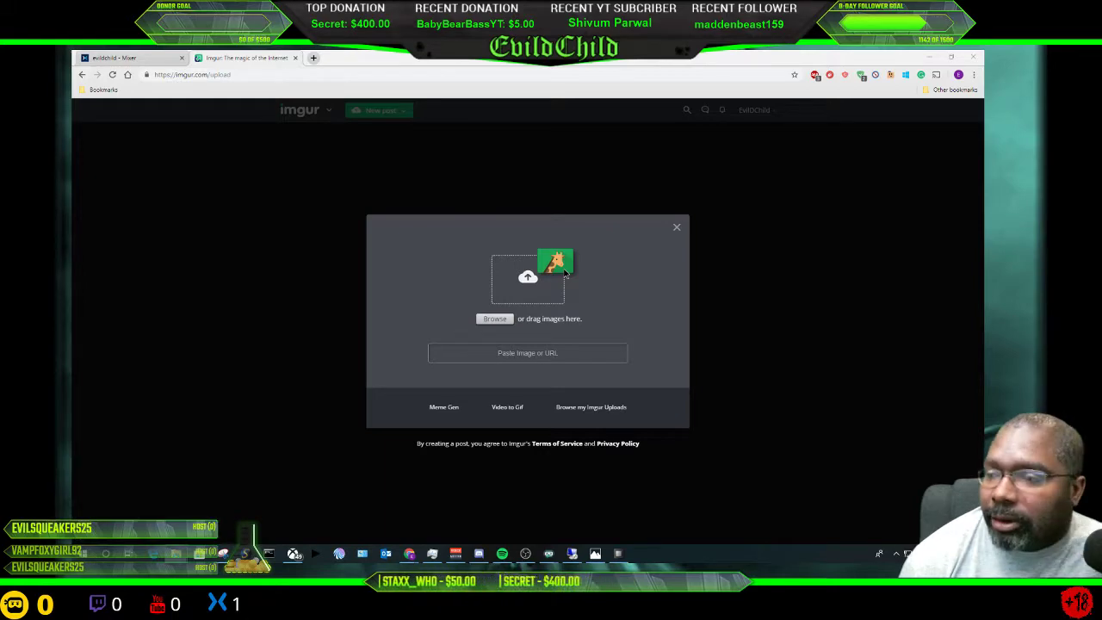
left_click_drag(981, 197, 631, 108)
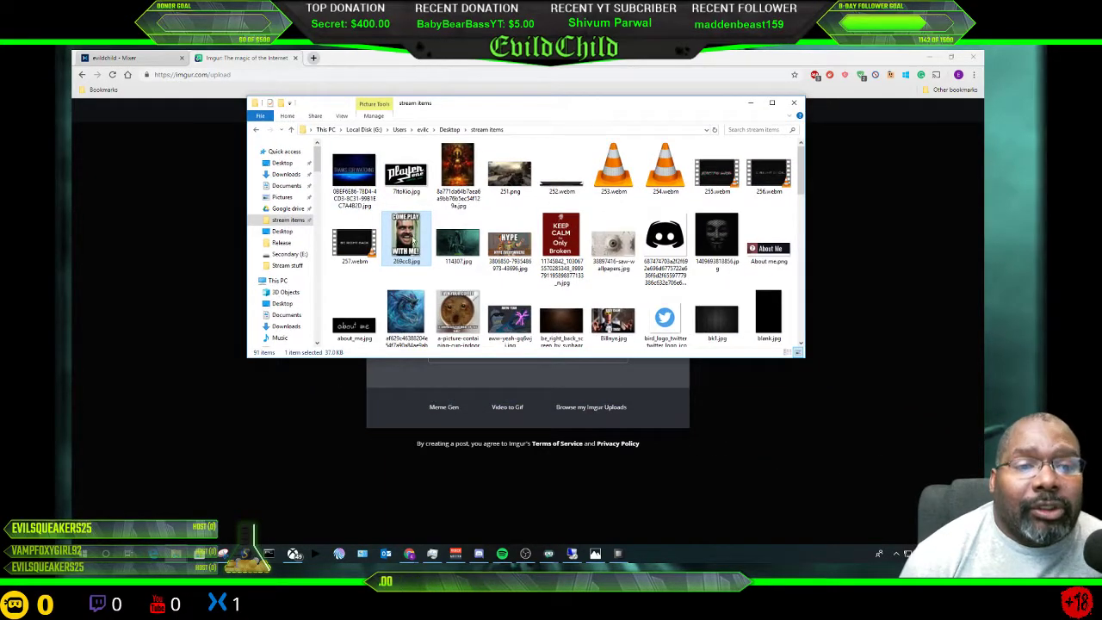
left_click_drag(606, 107, 971, 80)
left_click_drag(772, 211, 493, 308)
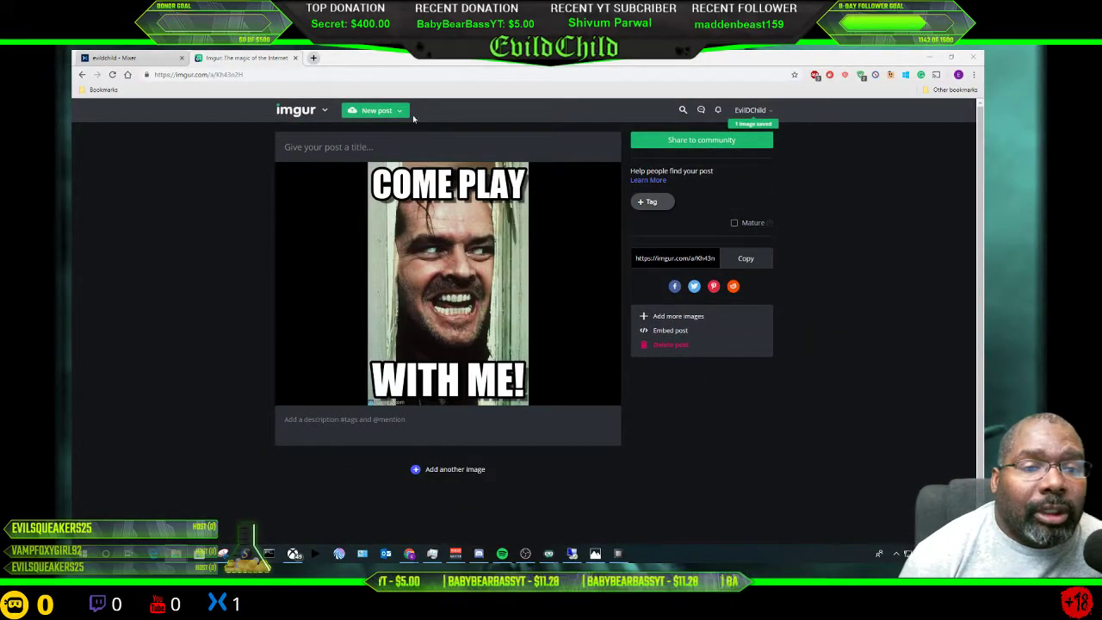
On the Imgur profile, cycle the post filters All, Public, then Hidden, and scroll to the top
mouse_move(738, 118)
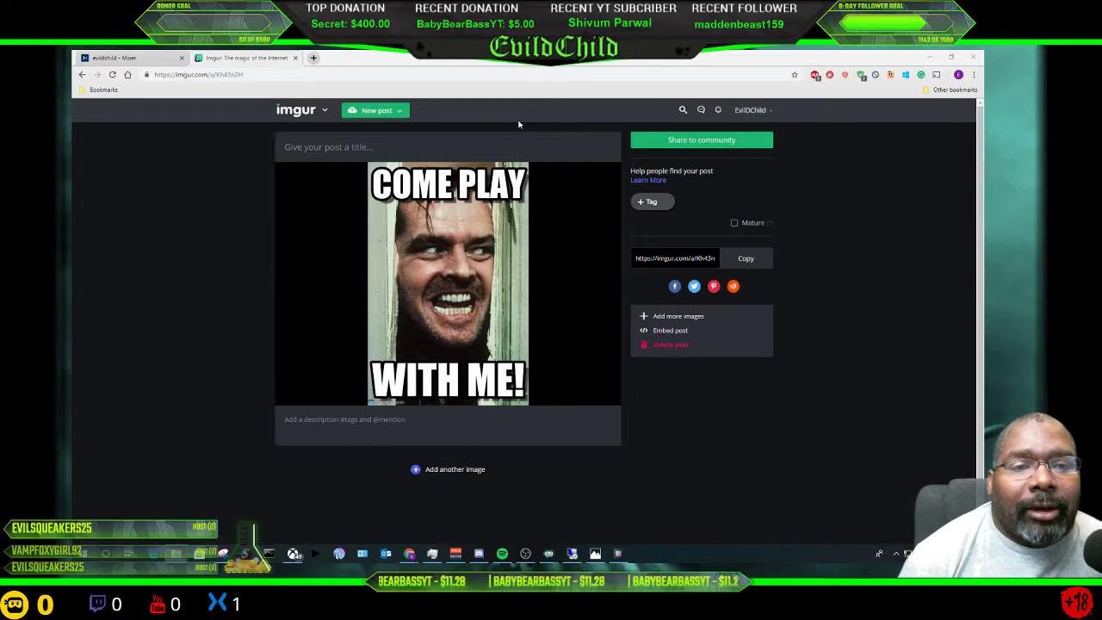
left_click(745, 112)
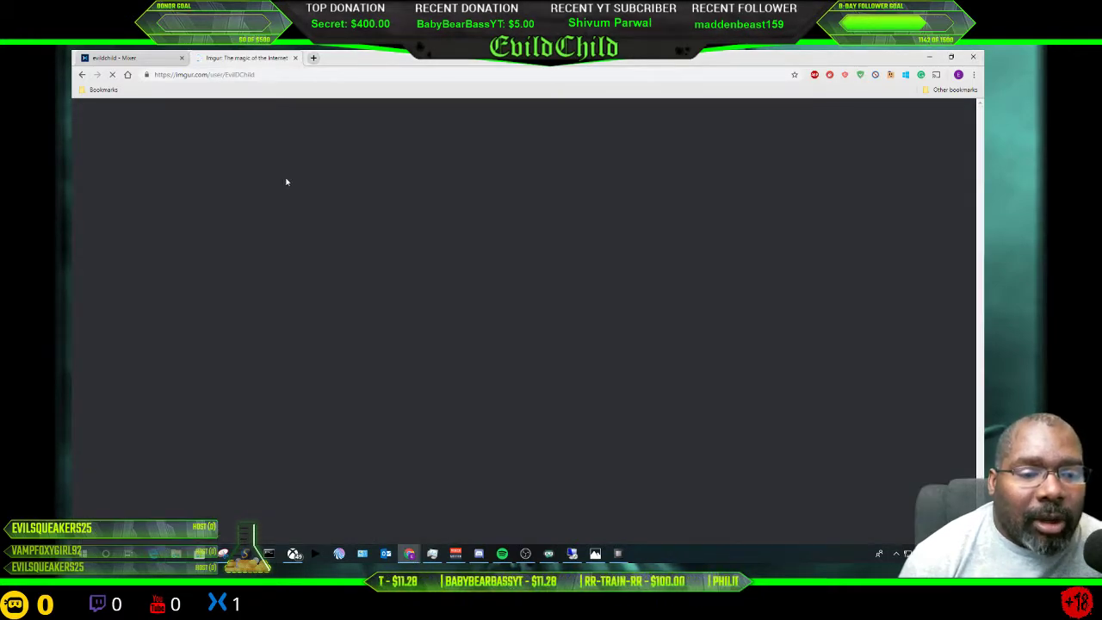
scroll(269, 201, "down", 1)
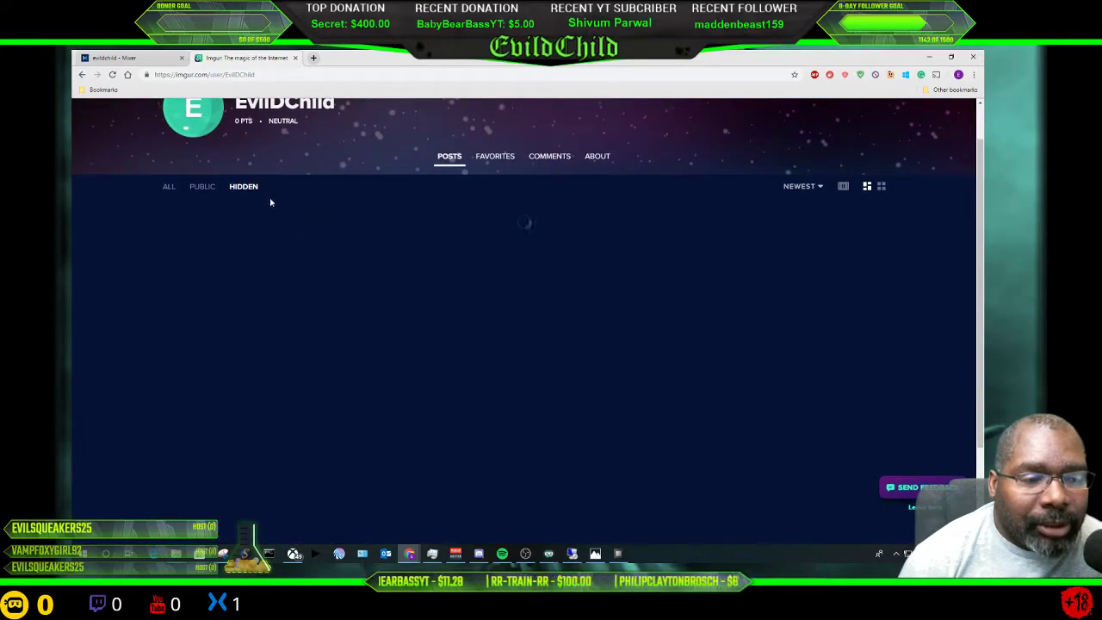
left_click(168, 186)
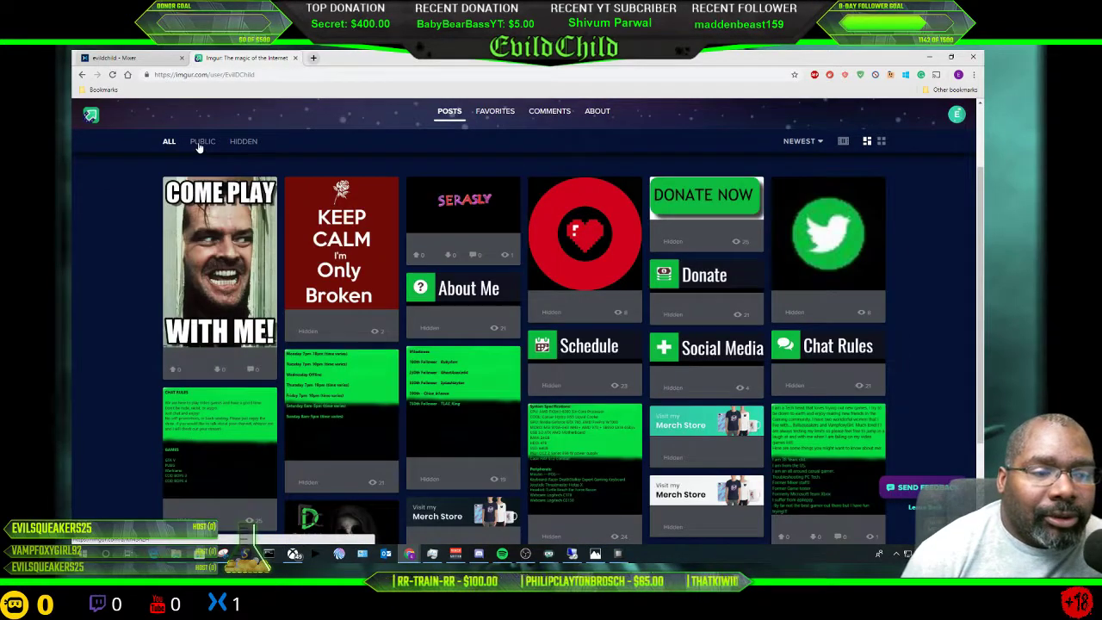
left_click(201, 143)
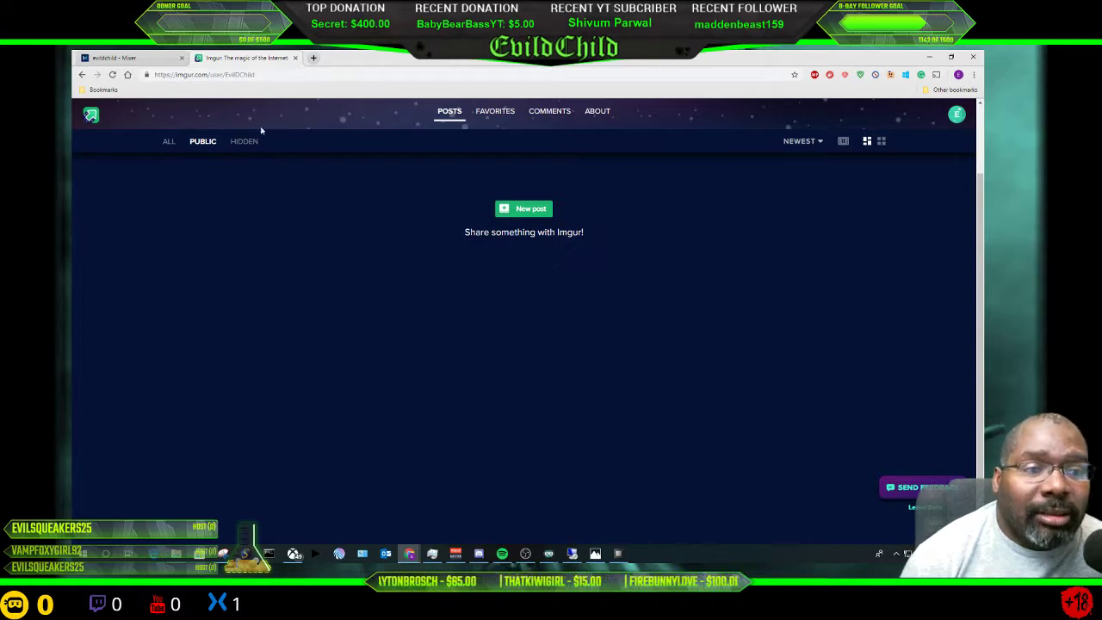
left_click(244, 141)
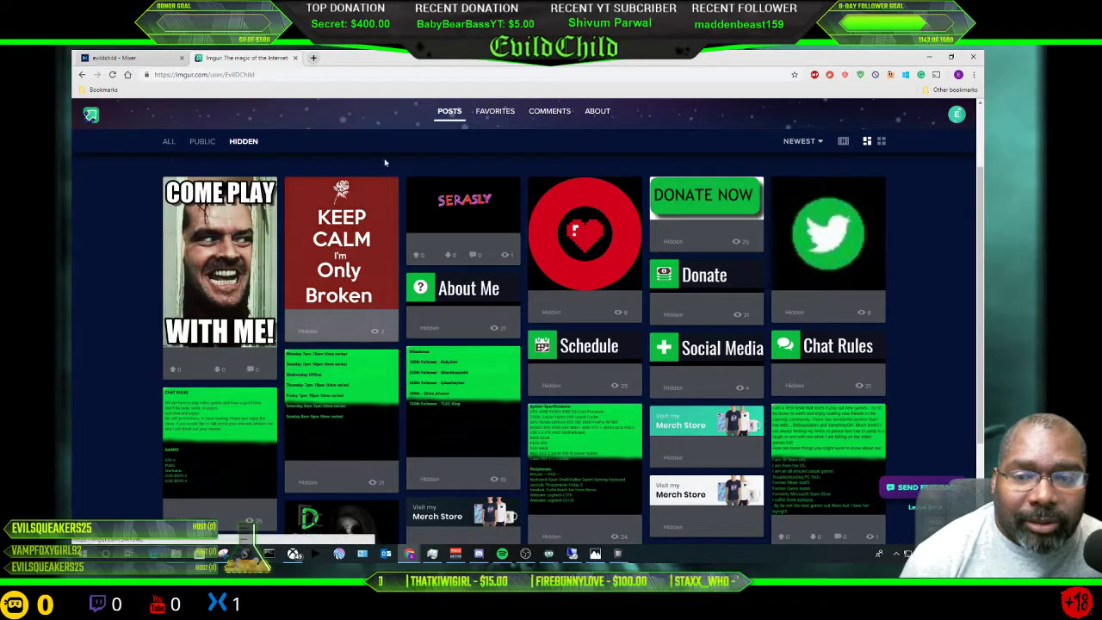
scroll(755, 186, "up", 2)
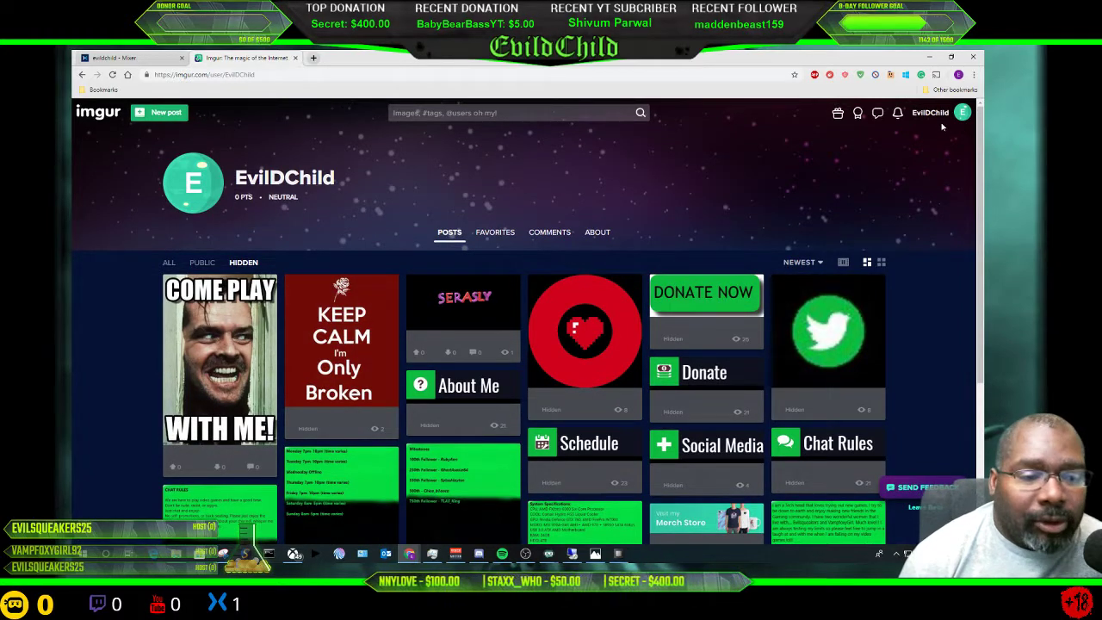
Copy the COME PLAY WITH ME post's share link and return to the Mixer editor
left_click(207, 367)
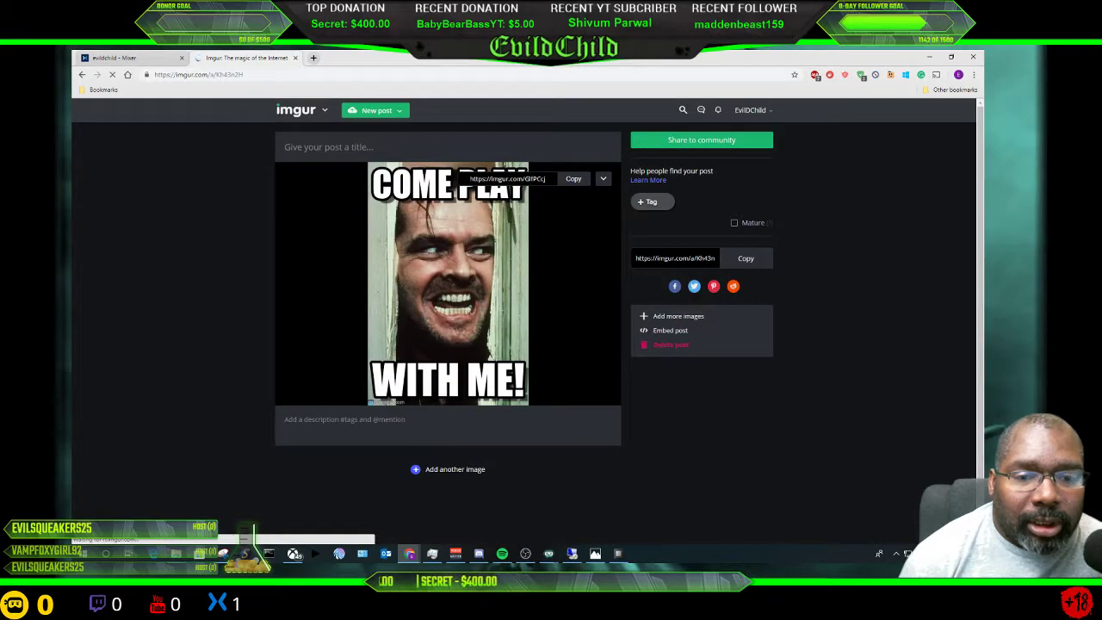
left_click(675, 258)
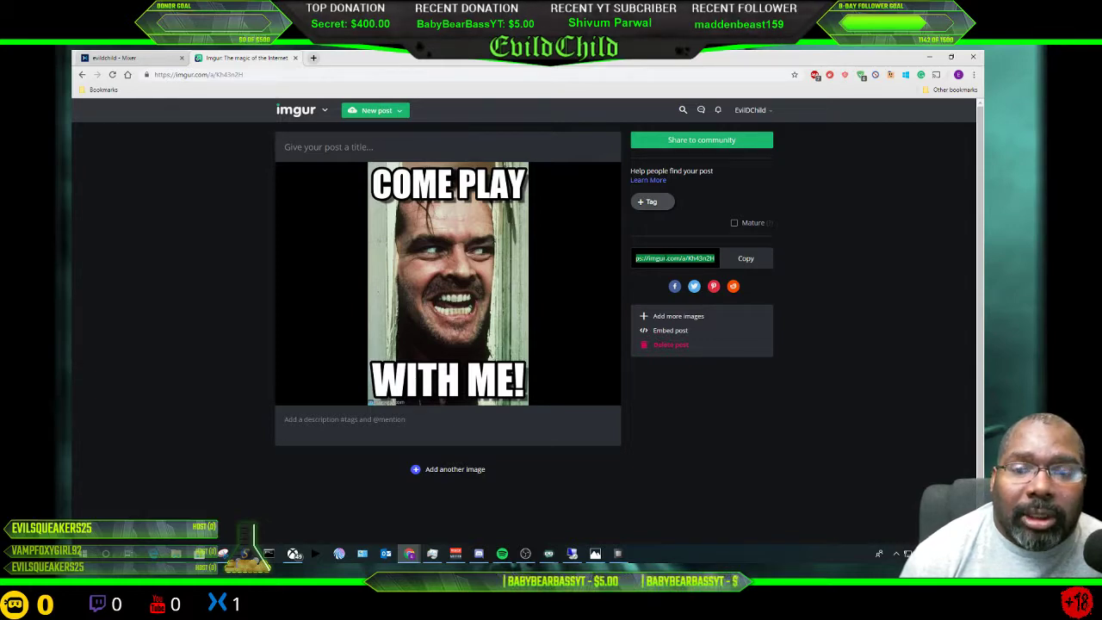
right_click(693, 259)
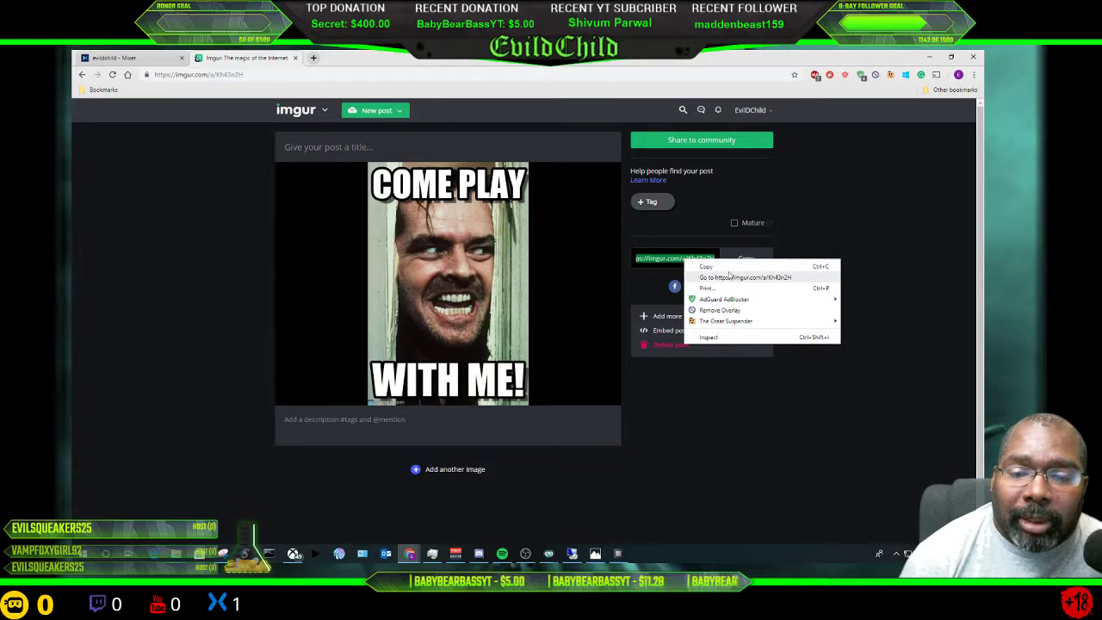
left_click(717, 266)
left_click(112, 58)
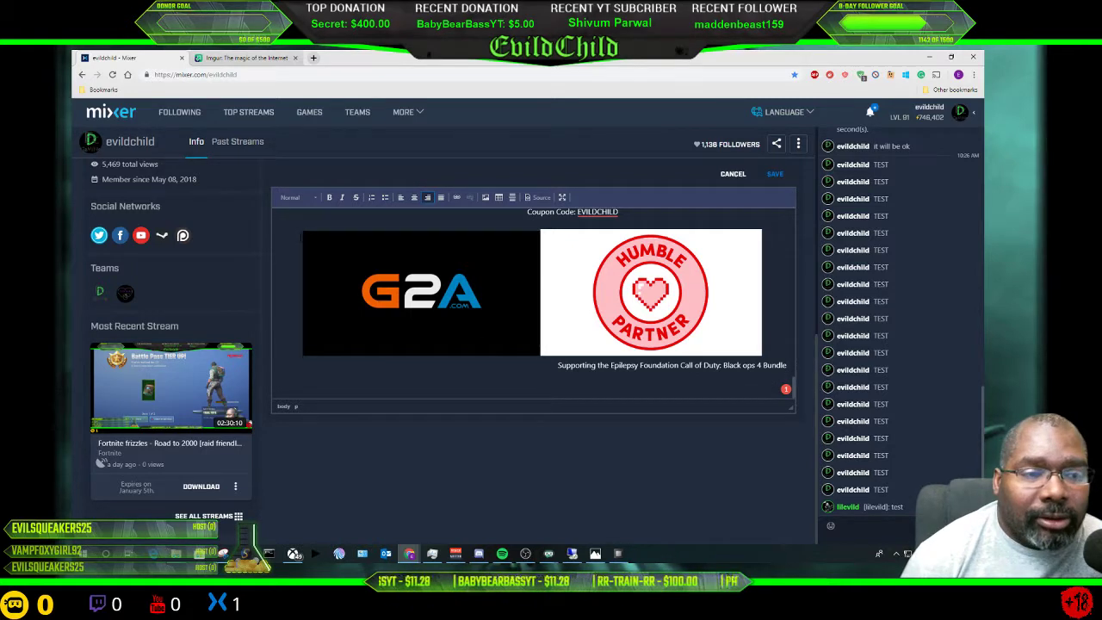
Centre-align the empty line below the bundle text and bring up Image Properties
left_click(414, 197)
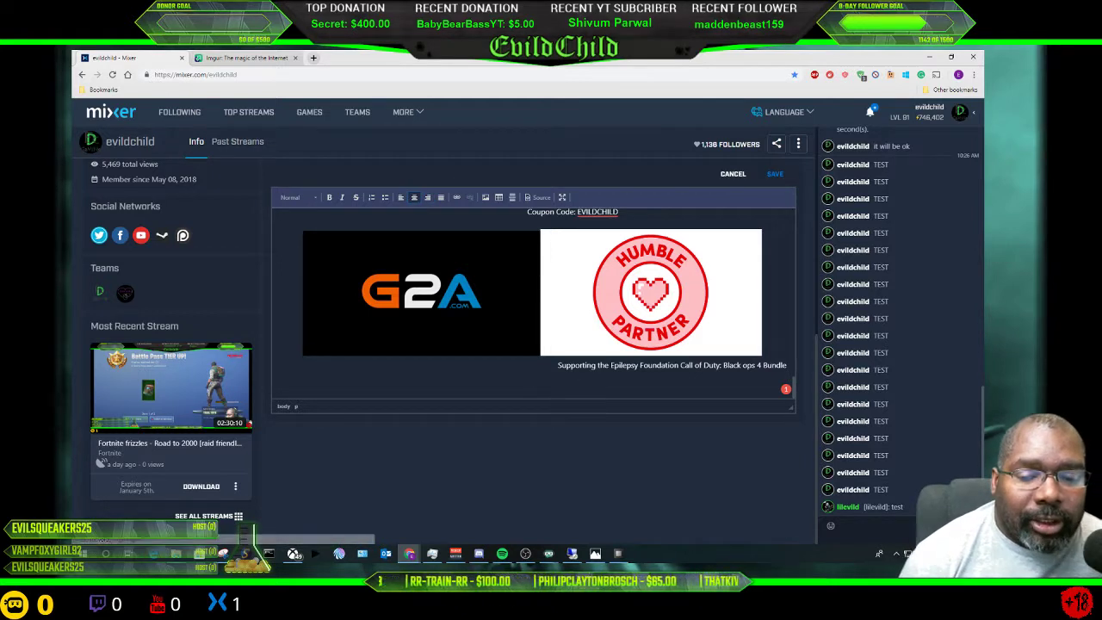
left_click(485, 197)
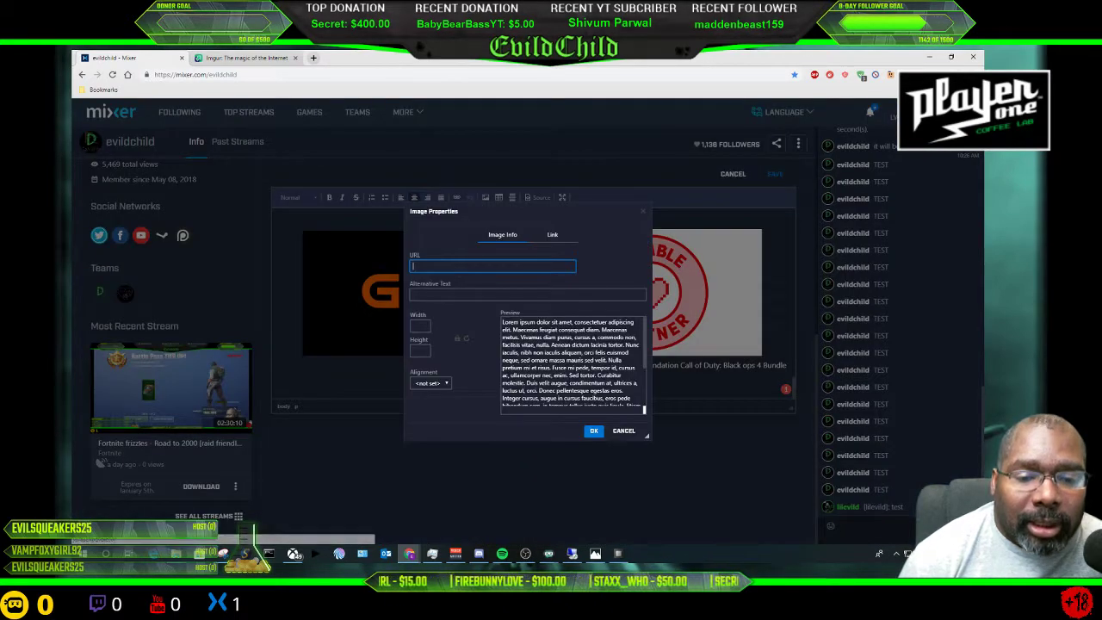
Paste the Imgur post link as the image URL, then select the whole address
right_click(438, 267)
left_click(463, 342)
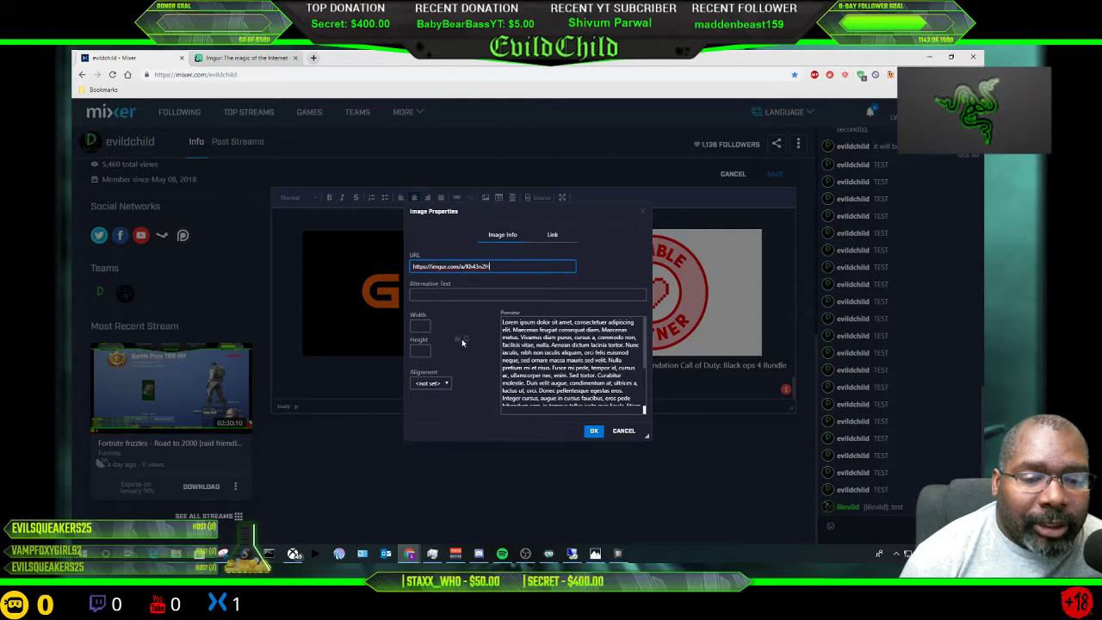
left_click(462, 294)
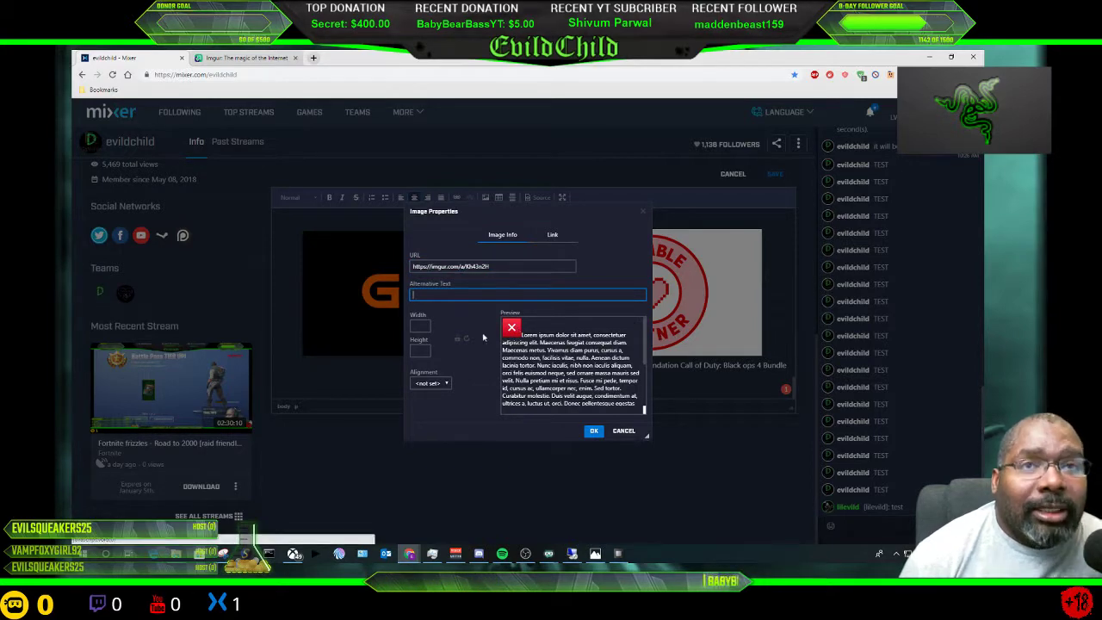
left_click(484, 266)
triple_click(485, 266)
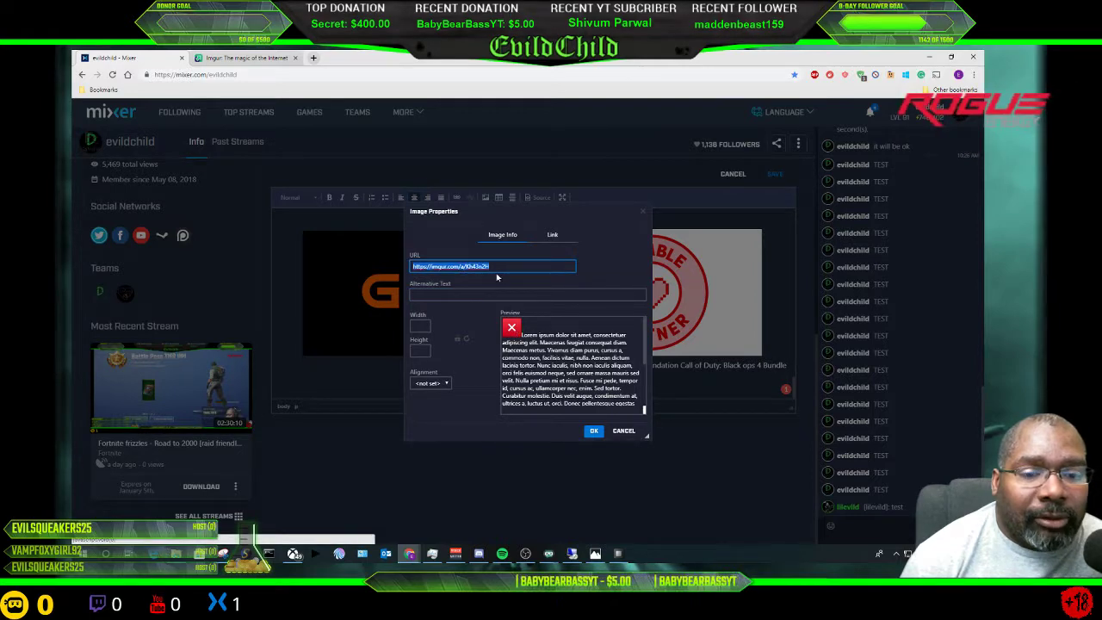
From the Imgur account's Images library, copy the COME PLAY WITH ME image's direct .jpg link
left_click(245, 57)
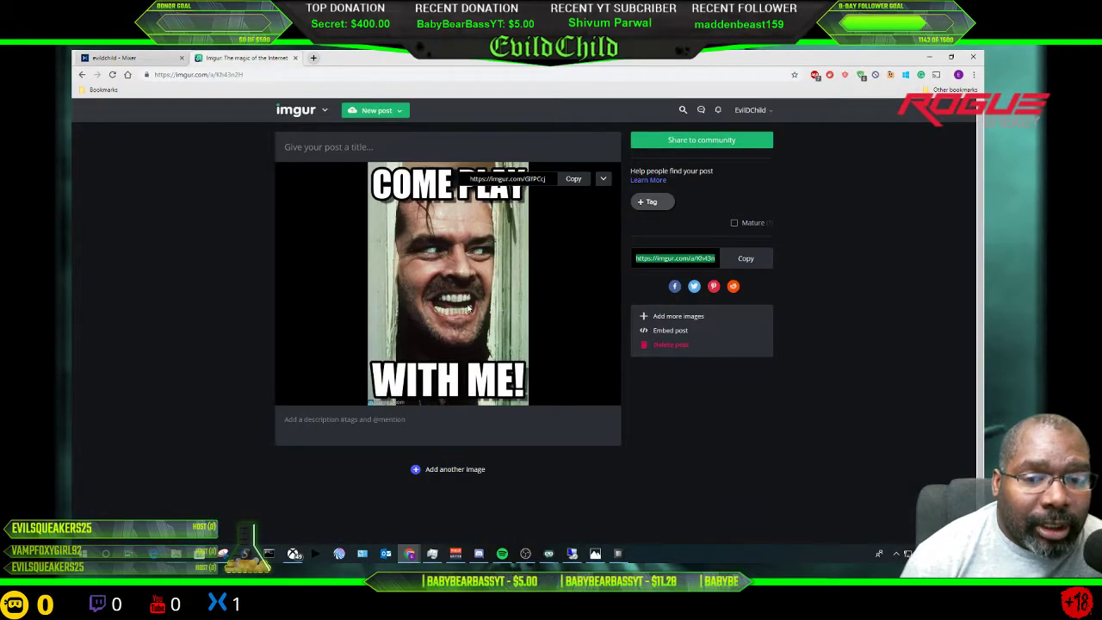
mouse_move(748, 112)
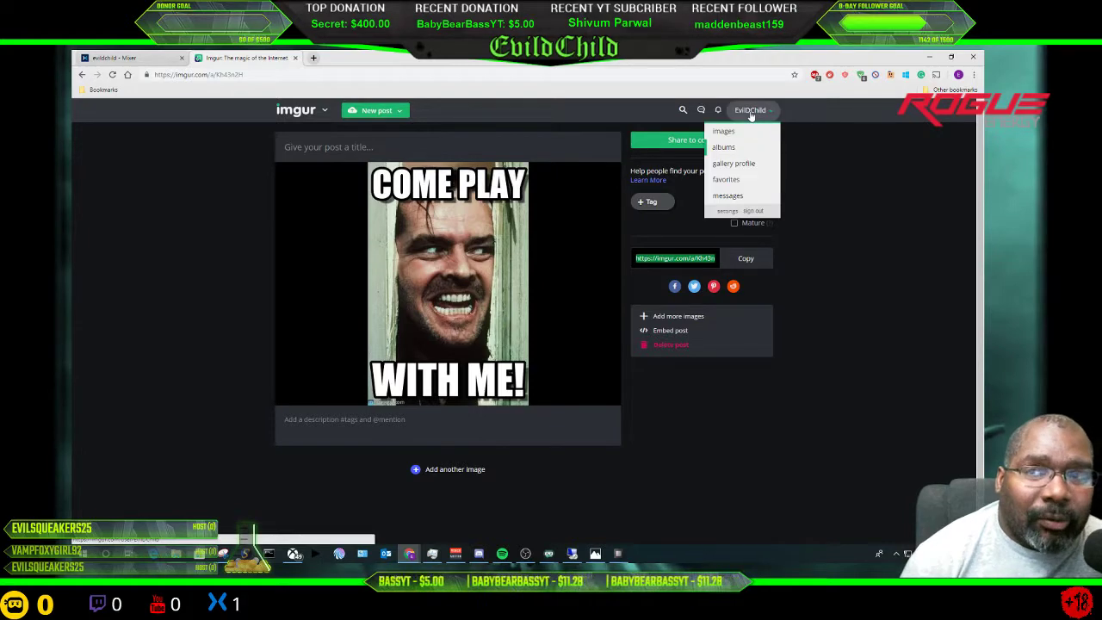
left_click(749, 113)
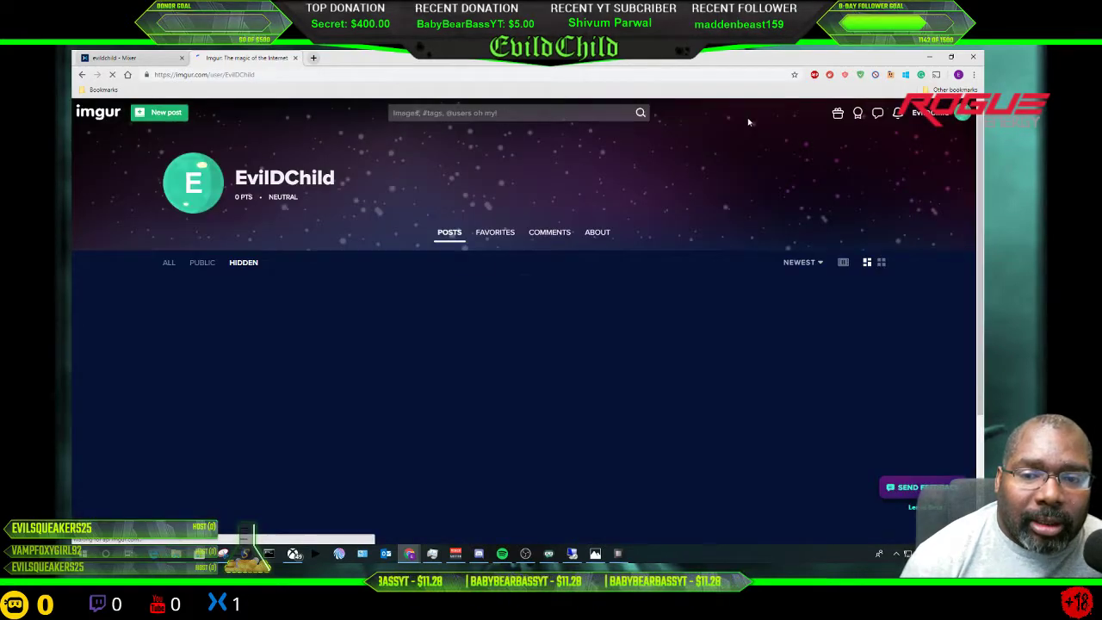
mouse_move(936, 114)
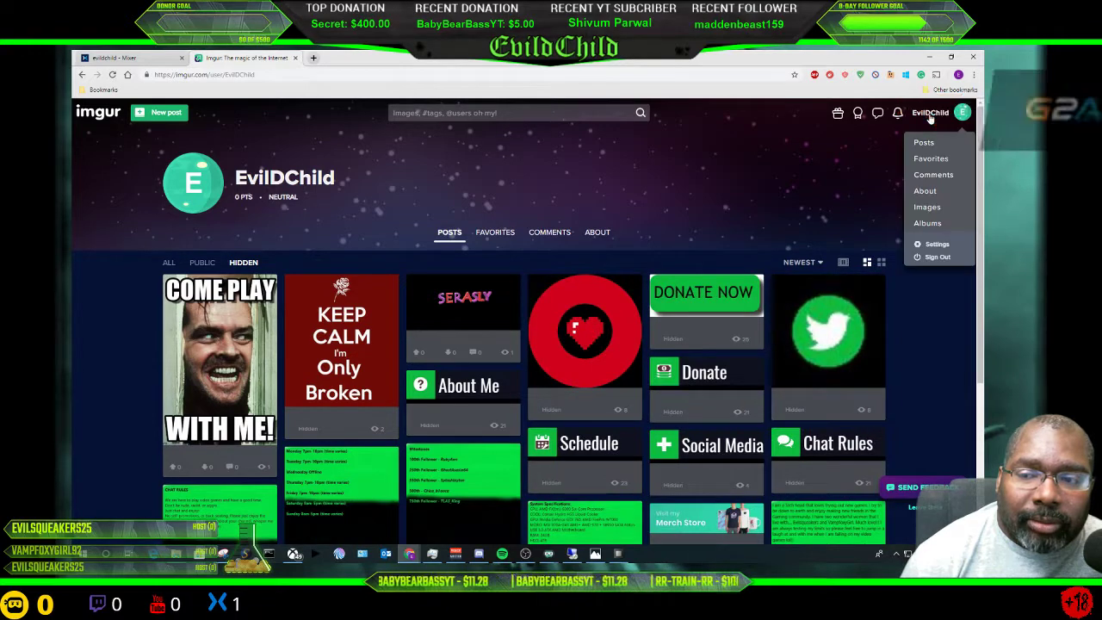
left_click(934, 208)
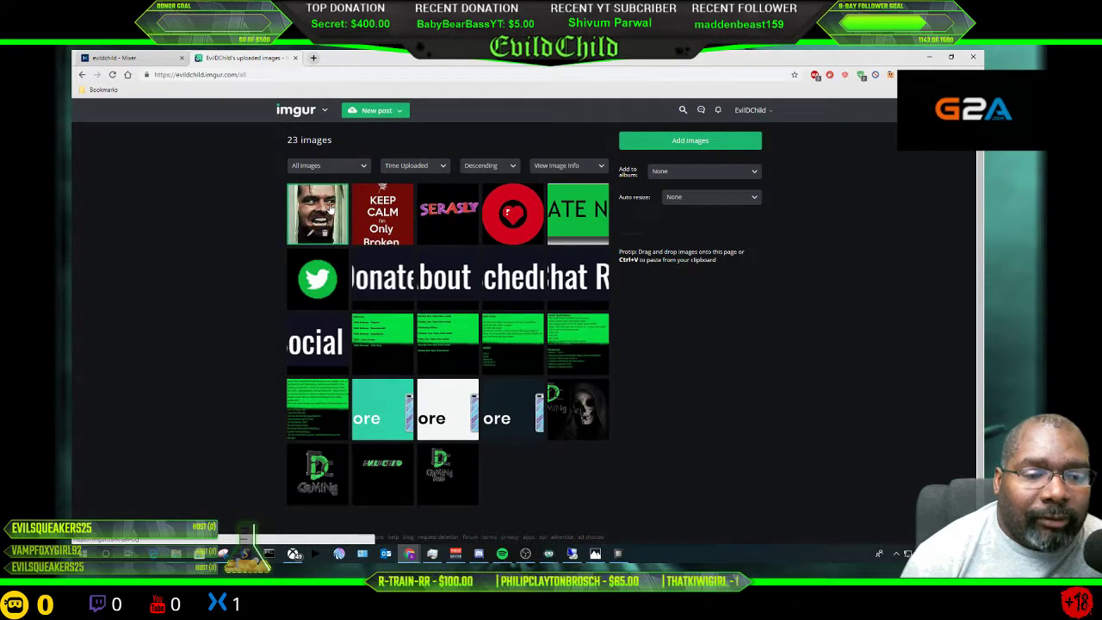
left_click(330, 209)
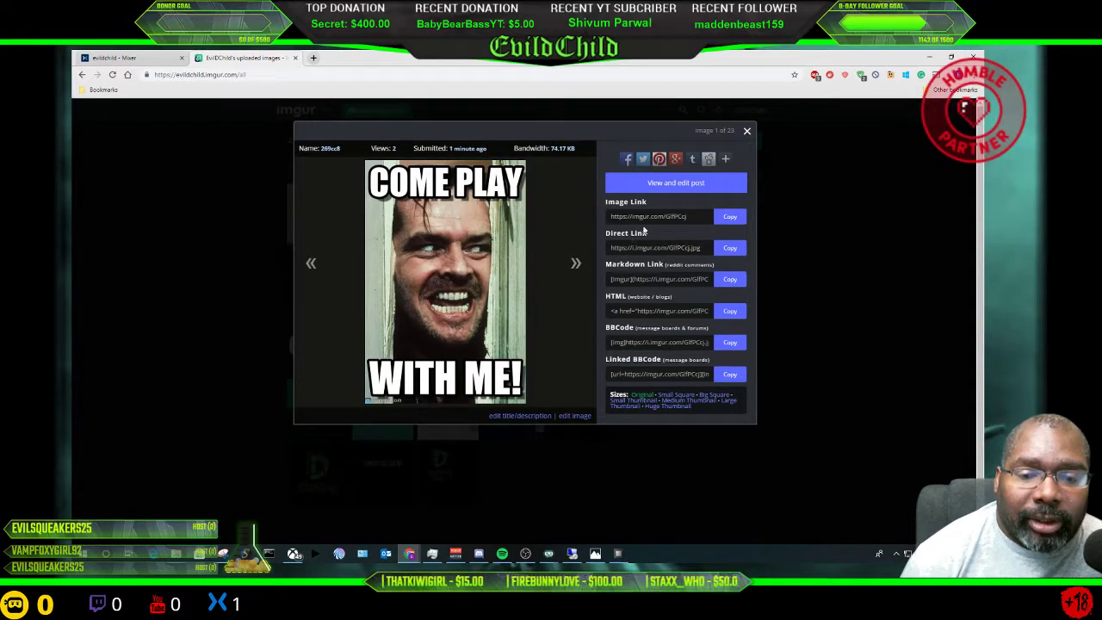
left_click_drag(659, 237, 610, 234)
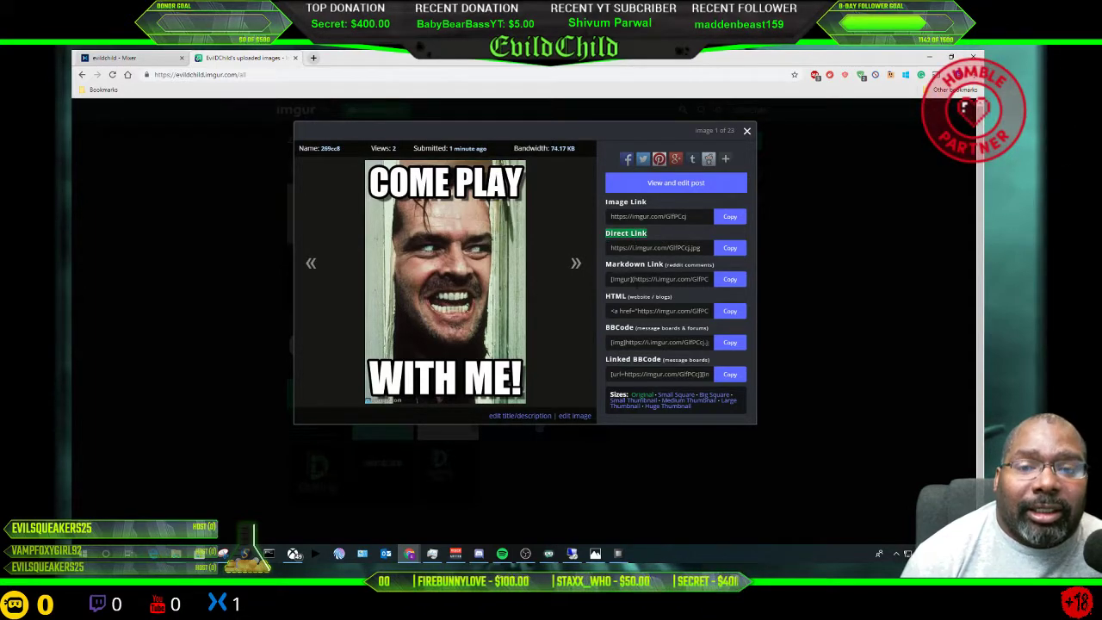
left_click_drag(659, 242, 606, 234)
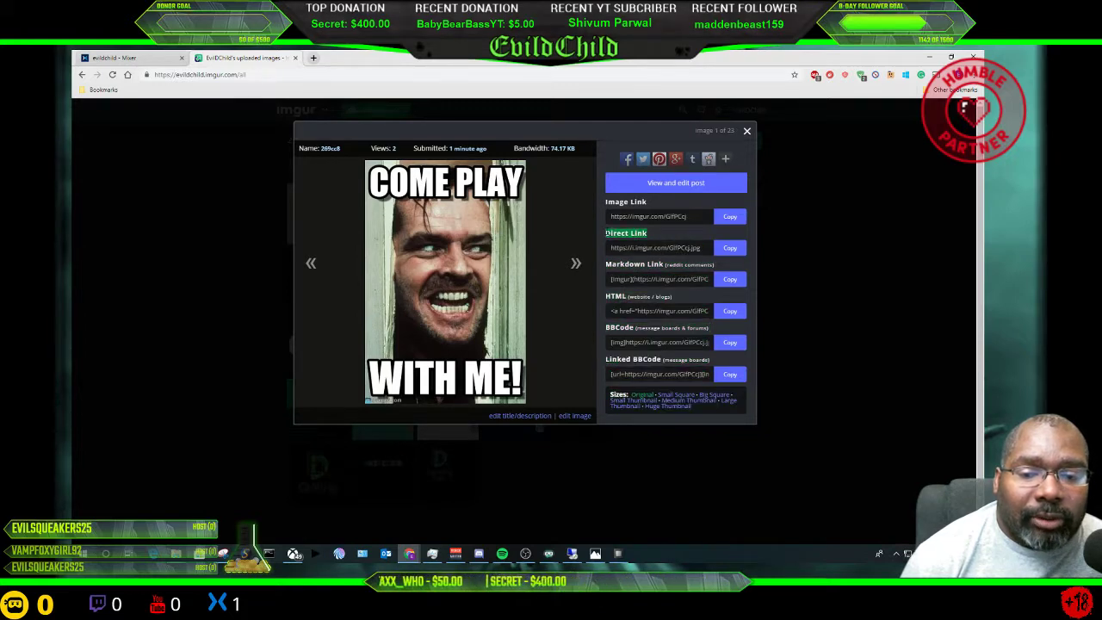
left_click(731, 248)
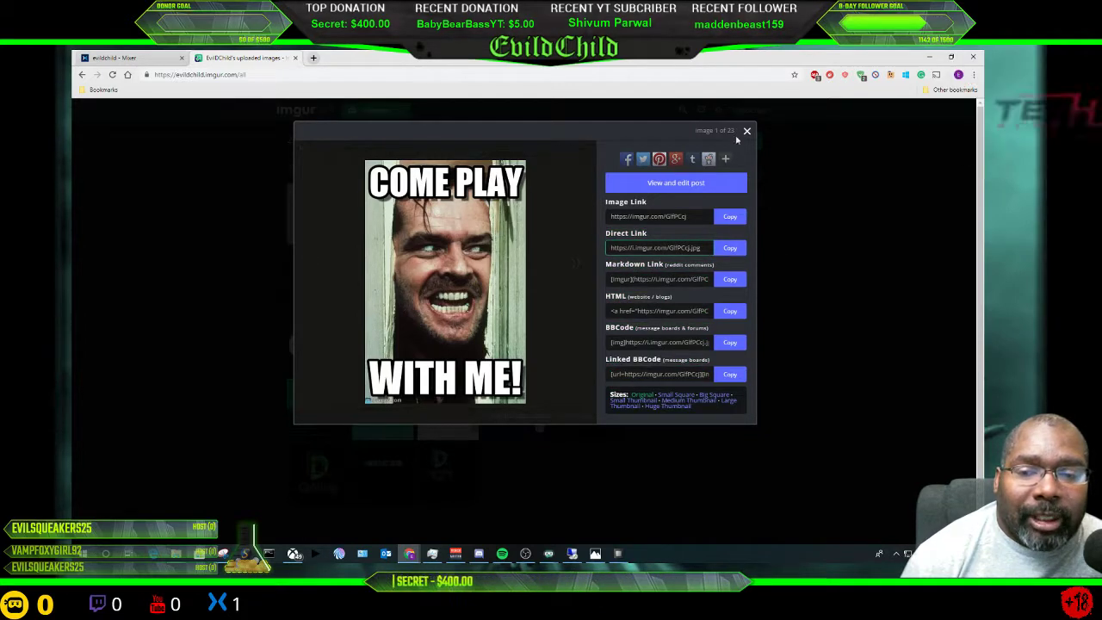
Replace the image URL with the direct i.imgur.com .jpg link, loading a 338×512 preview
left_click(120, 57)
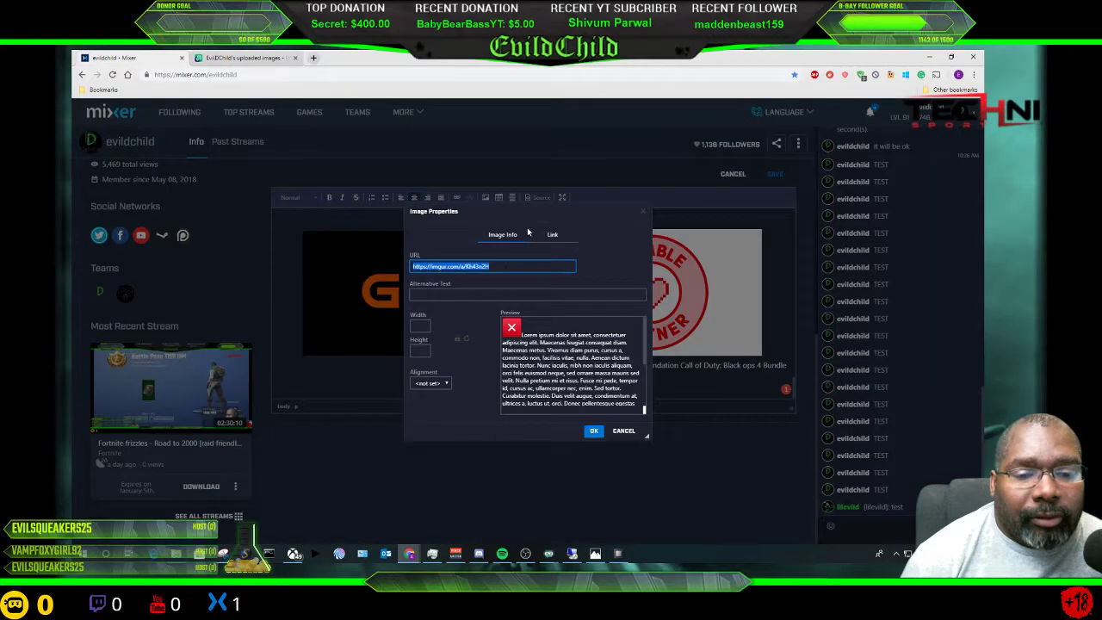
left_click_drag(502, 266, 392, 271)
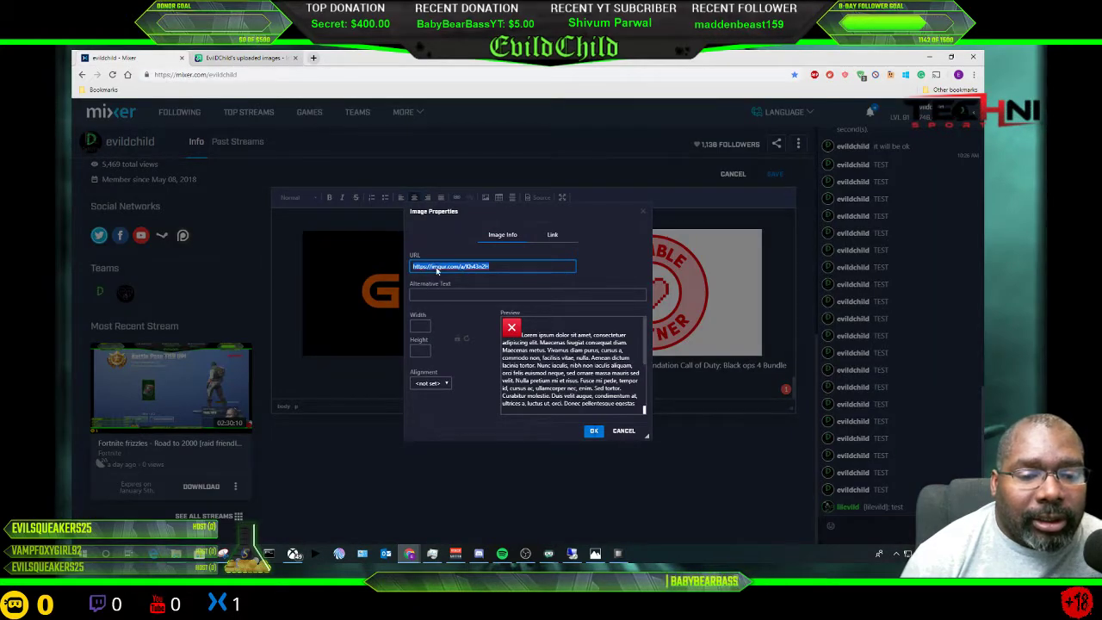
right_click(437, 269)
left_click(464, 317)
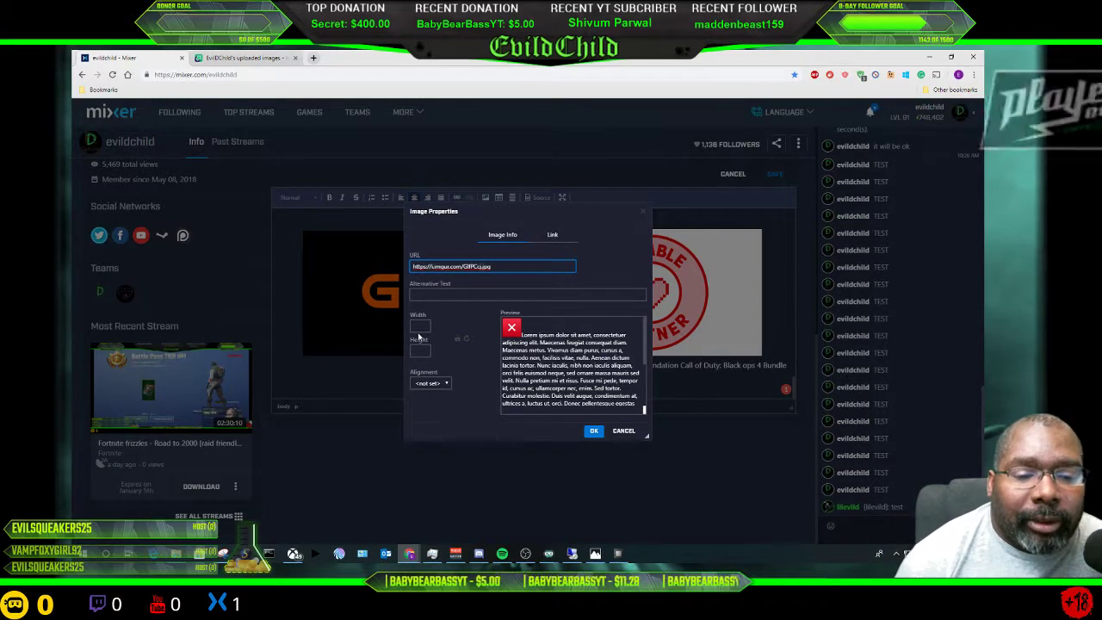
left_click(413, 294)
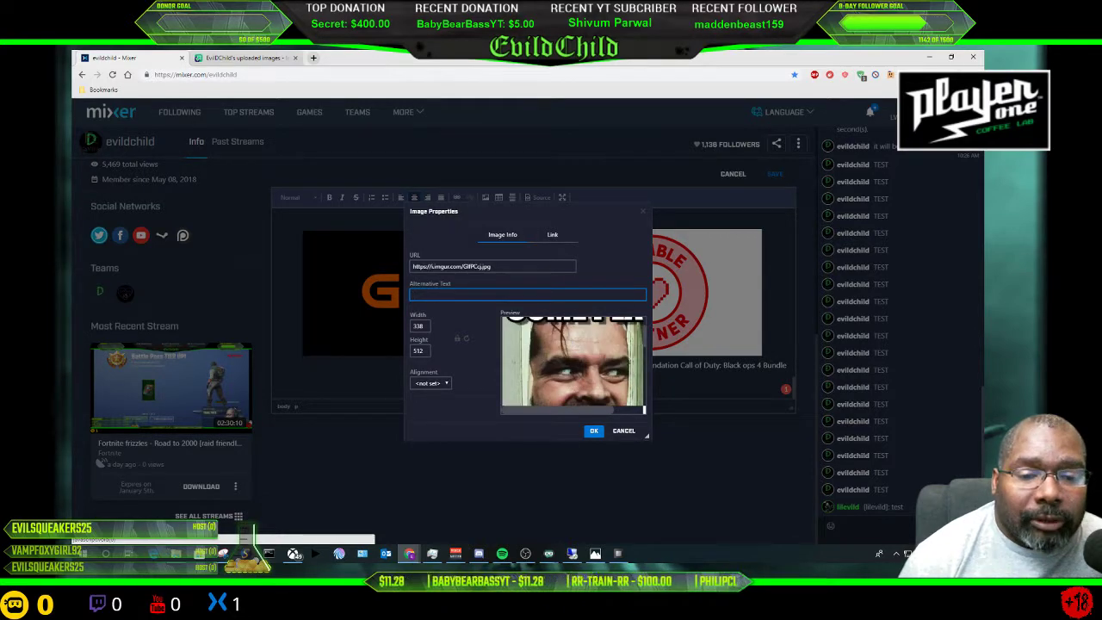
Insert the Come Play image into the About text
left_click(593, 431)
scroll(565, 295, "up", 2)
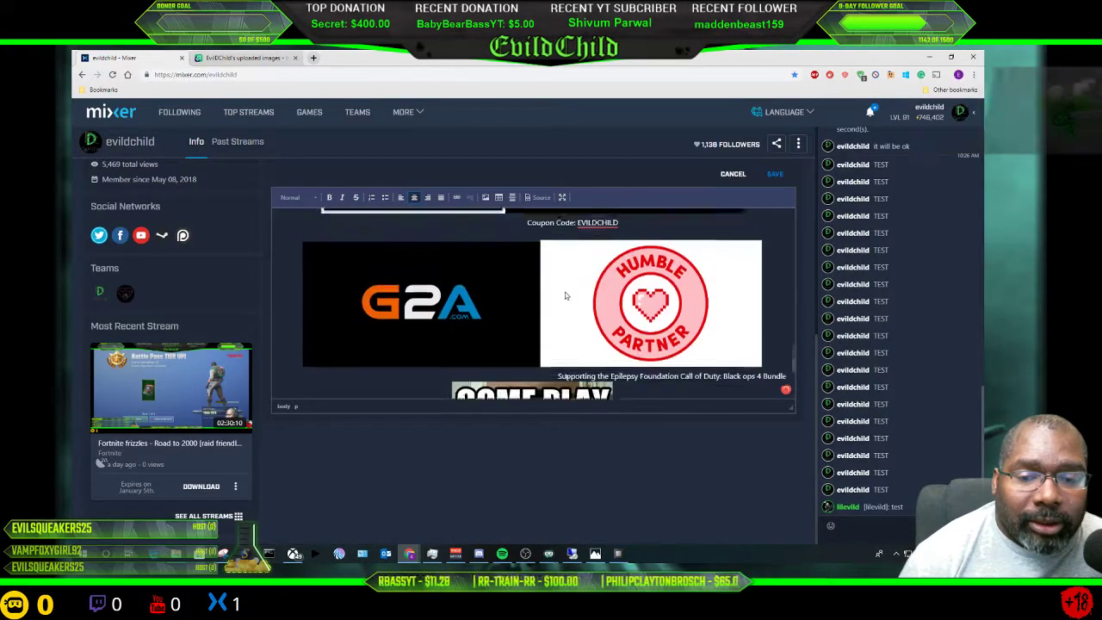
scroll(564, 291, "down", 2)
scroll(565, 298, "up", 2)
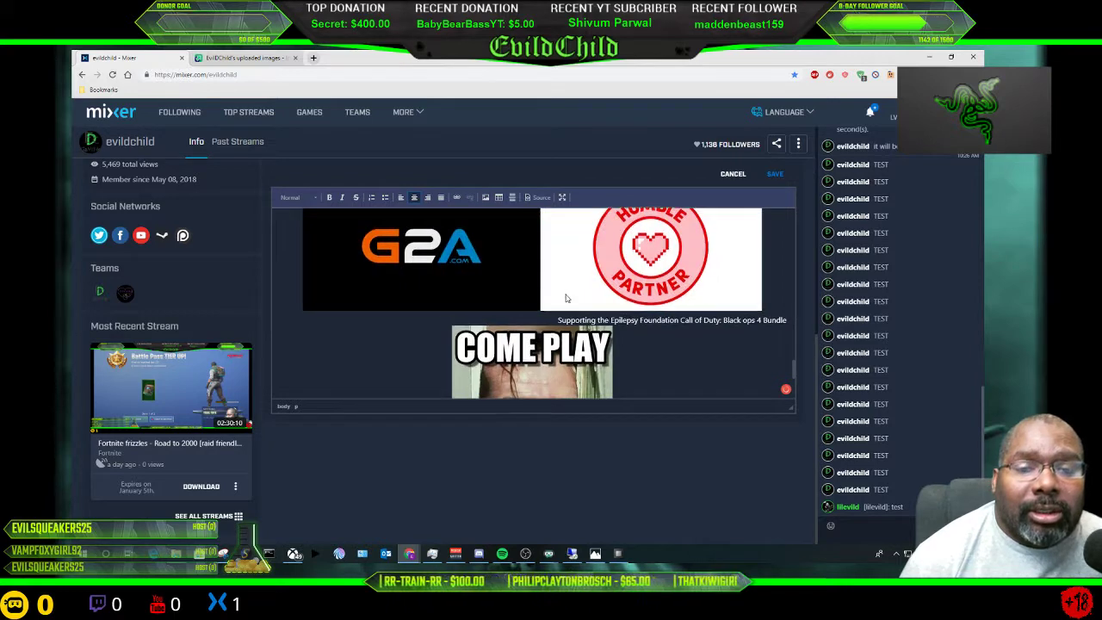
scroll(566, 295, "down", 3)
scroll(565, 294, "up", 2)
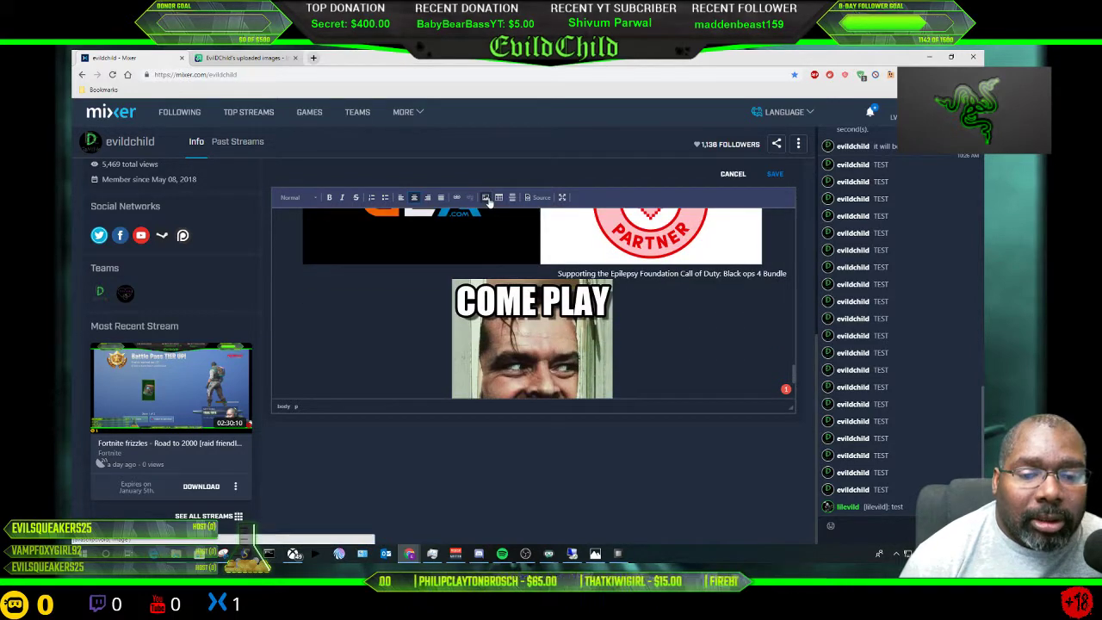
Resize the Come Play image to width 150, letting height scale to 227
right_click(532, 321)
left_click(574, 372)
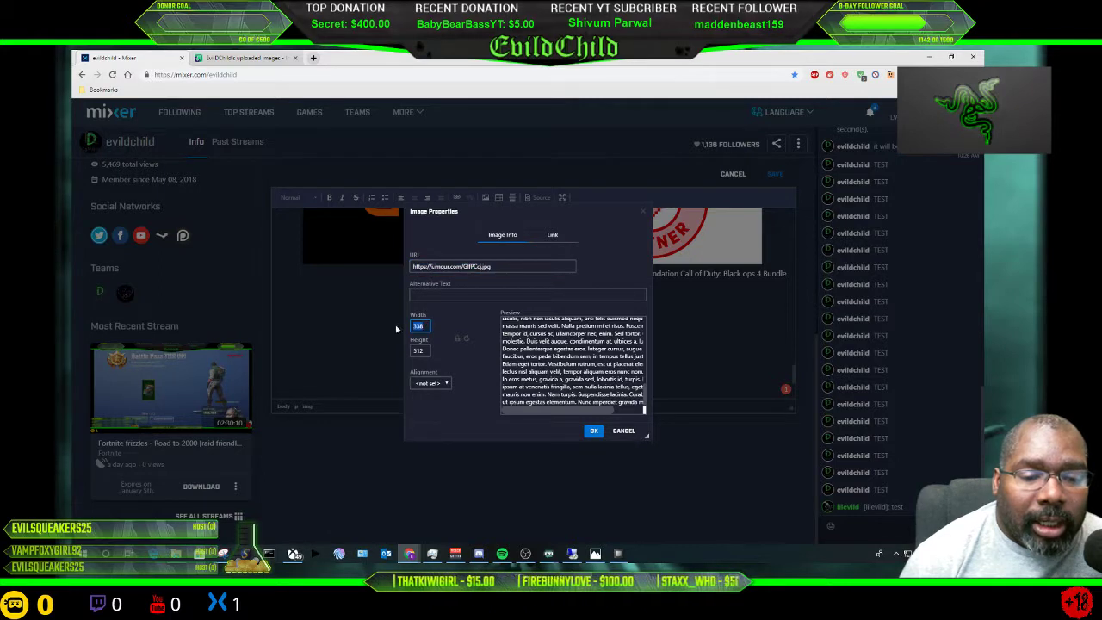
key("Tab")
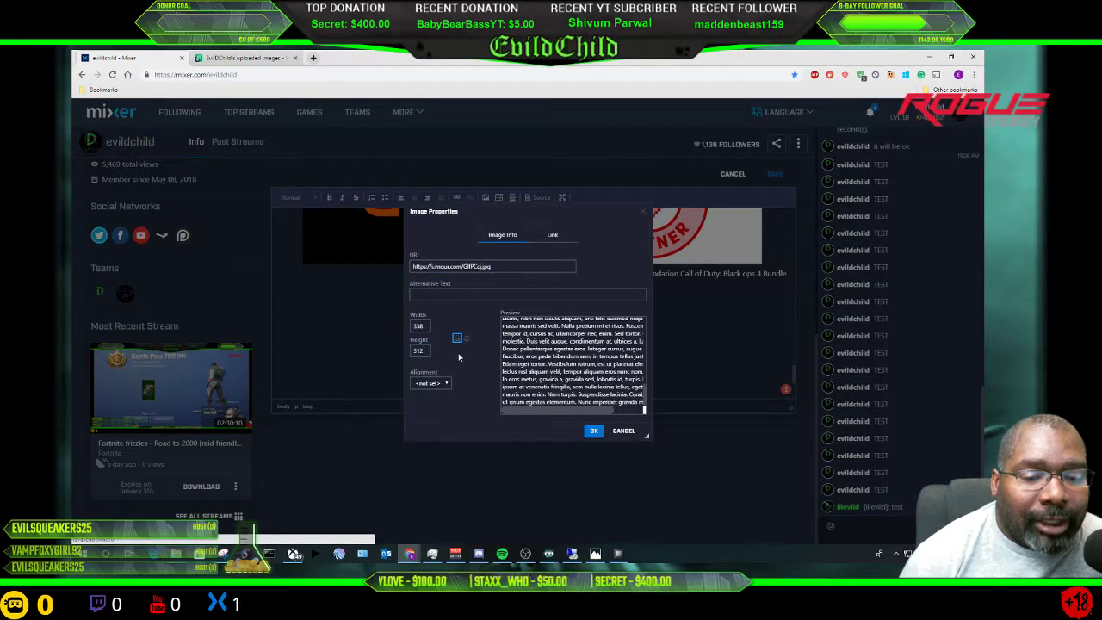
key("shift+Tab")
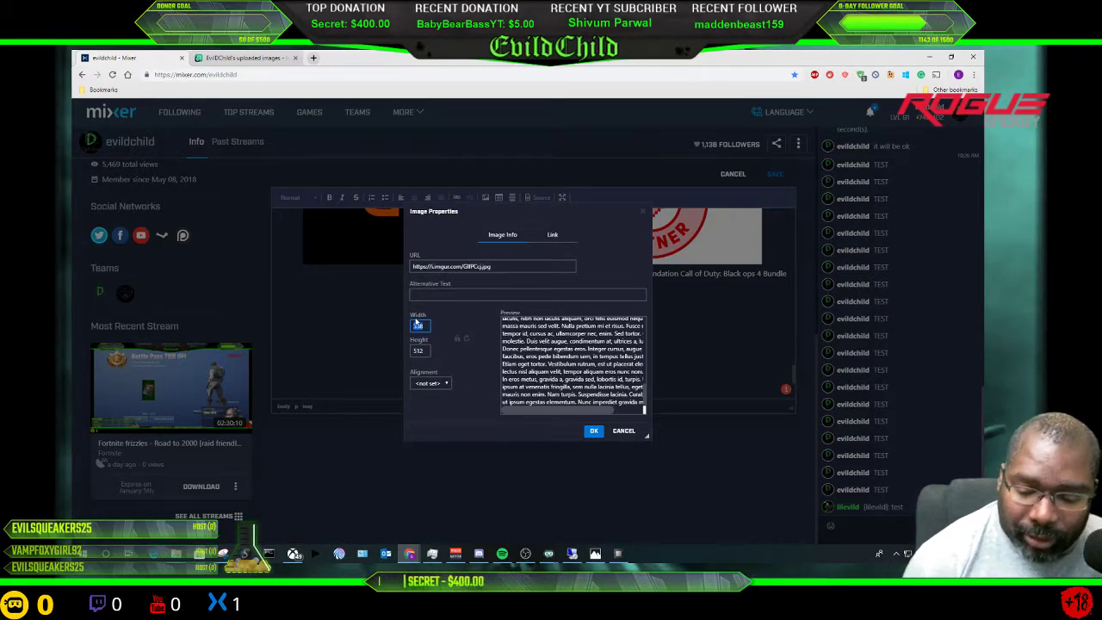
type("150")
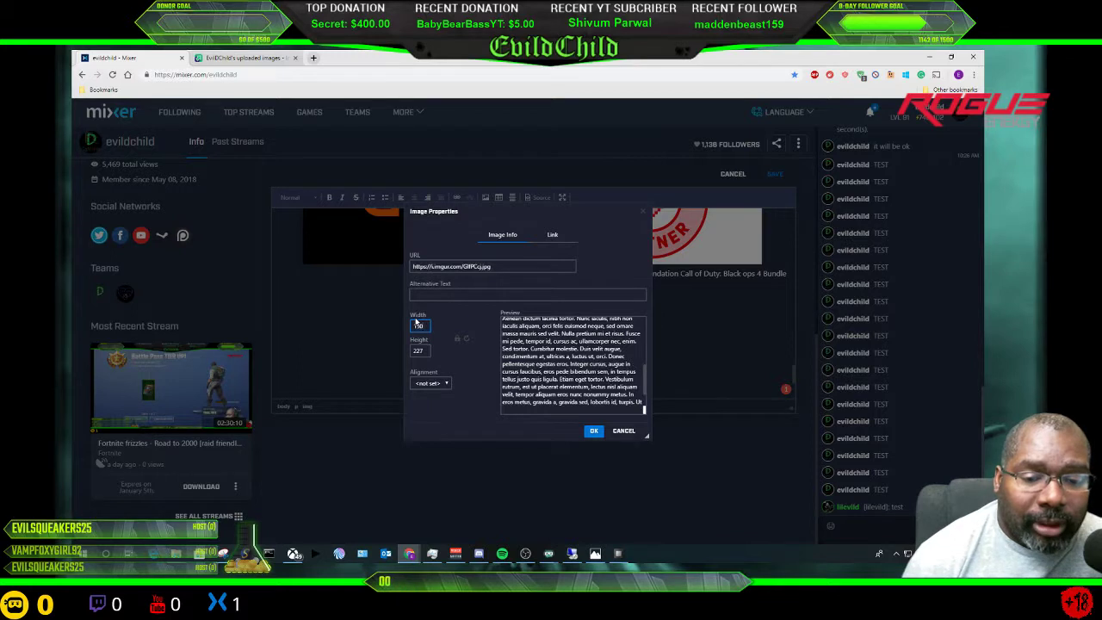
scroll(572, 366, "up", 5)
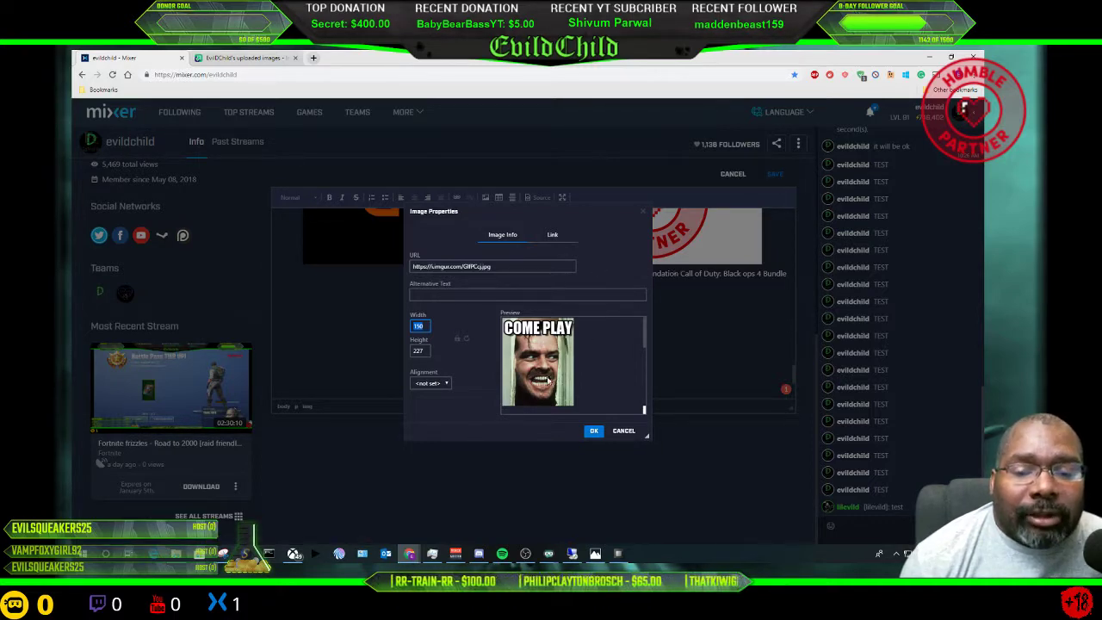
Copy the channel page's web address from the browser address bar for the image link
left_click(553, 235)
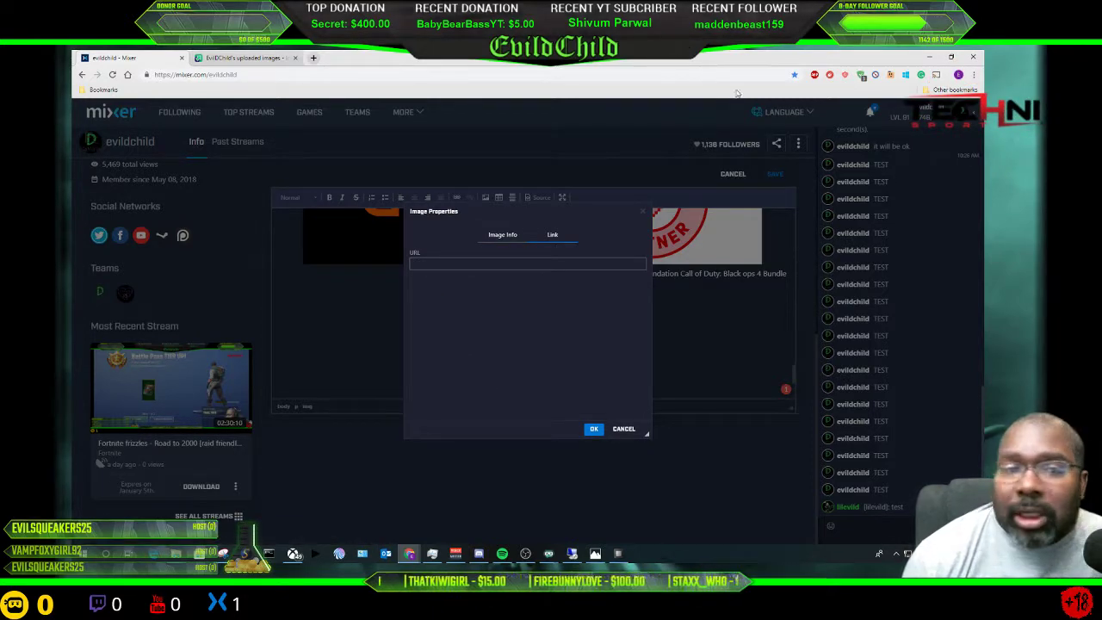
left_click(256, 74)
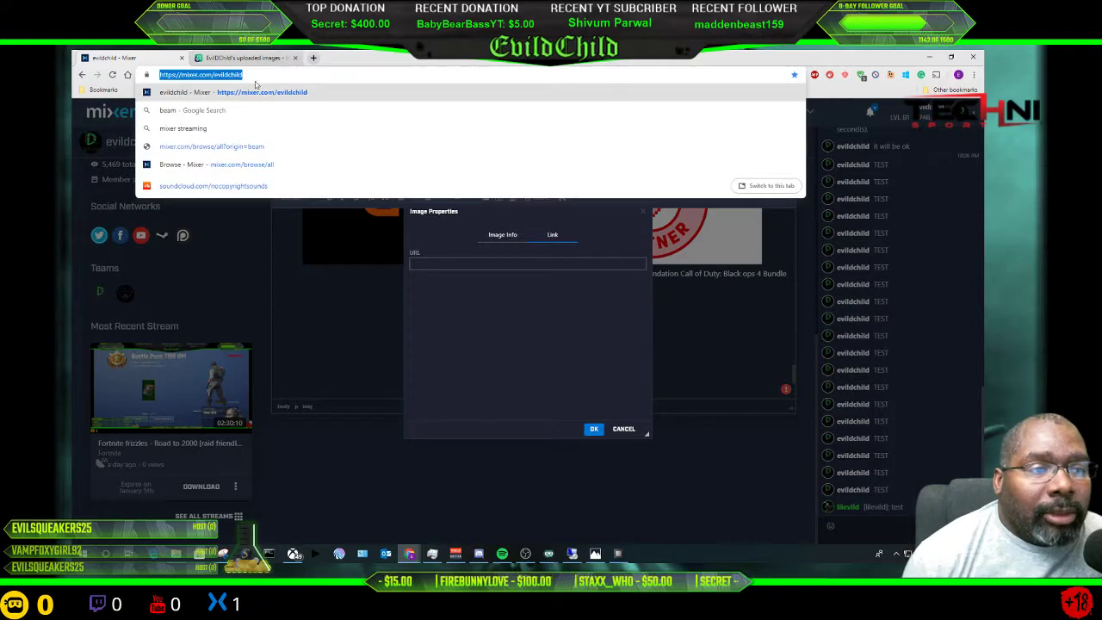
right_click(205, 75)
left_click(224, 127)
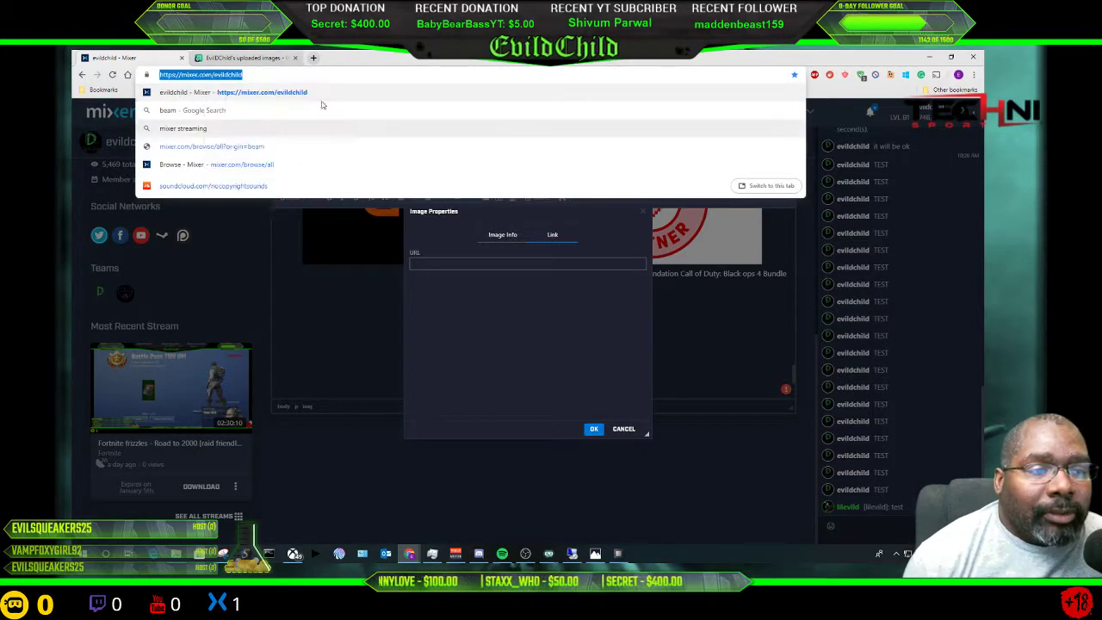
left_click(384, 75)
left_click(295, 276)
Paste the channel address into the image's link field and confirm the resized, linked image
left_click(438, 264)
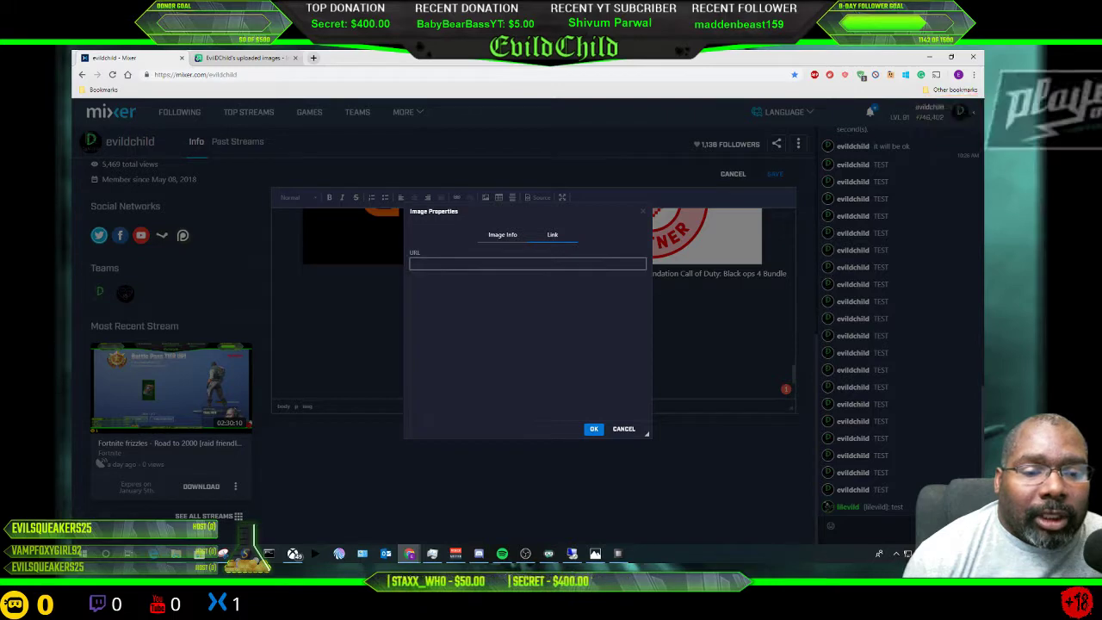
right_click(438, 264)
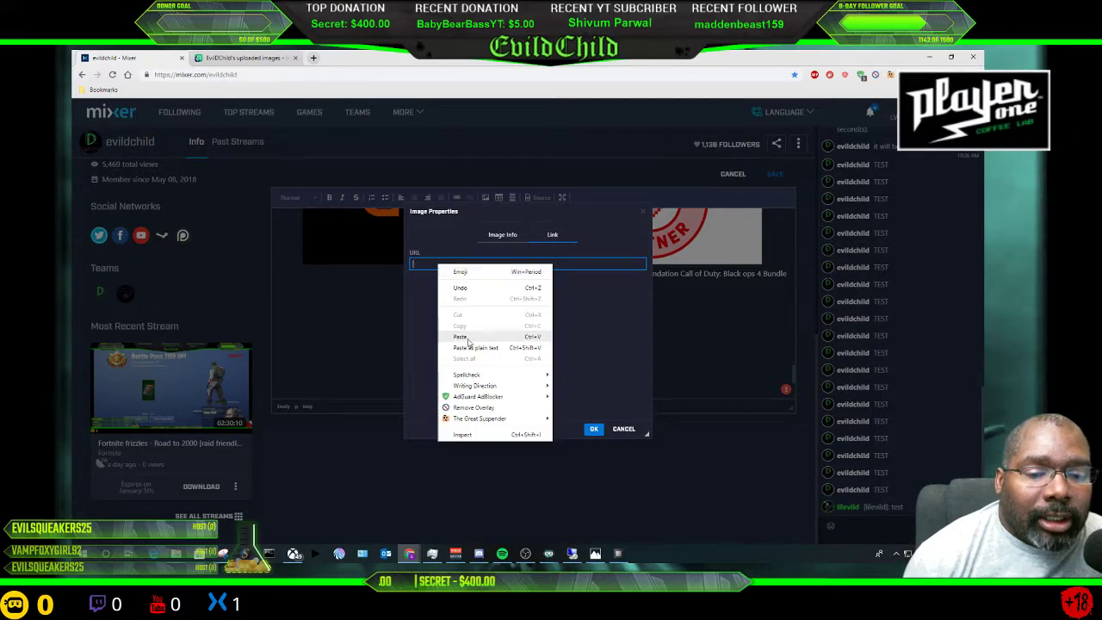
left_click(470, 340)
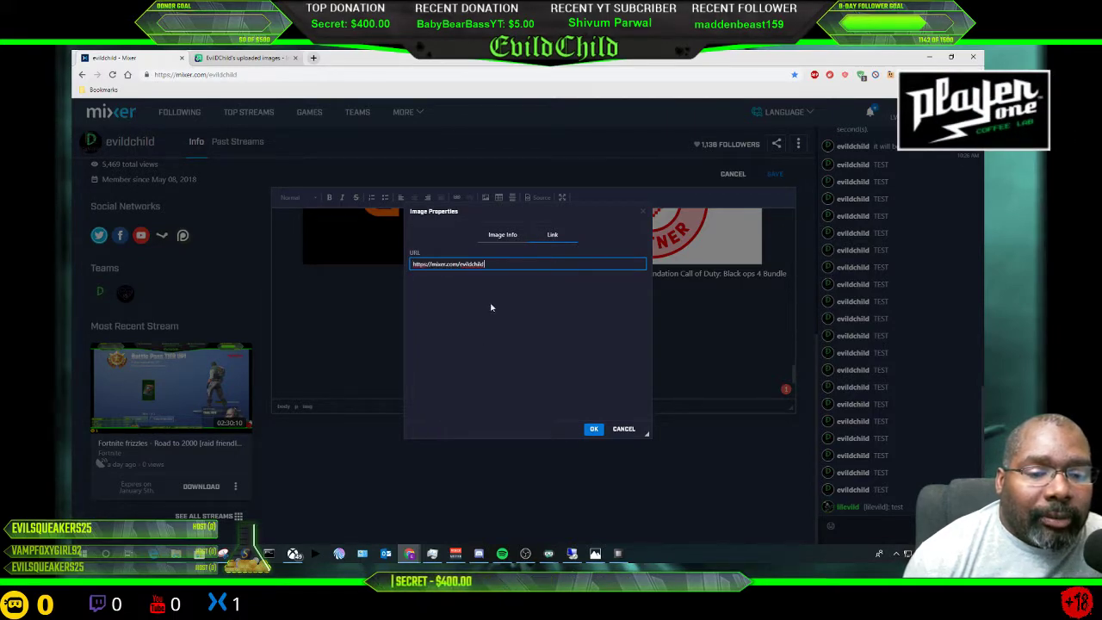
left_click(593, 429)
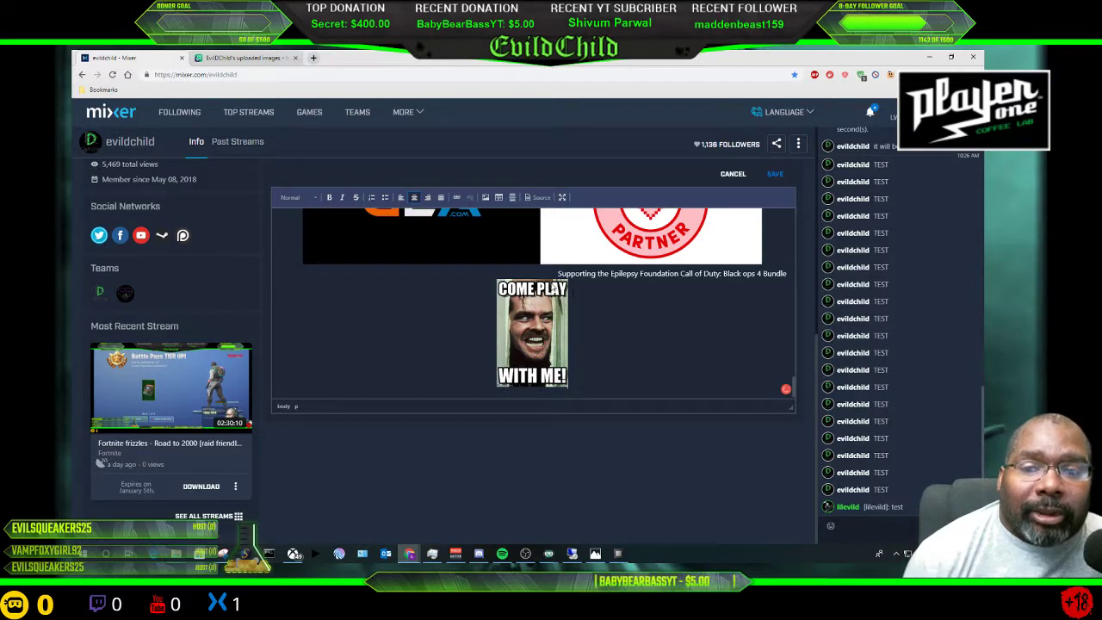
Save the edited About section and scroll down to the Come Play image
left_click(775, 176)
scroll(535, 250, "down", 15)
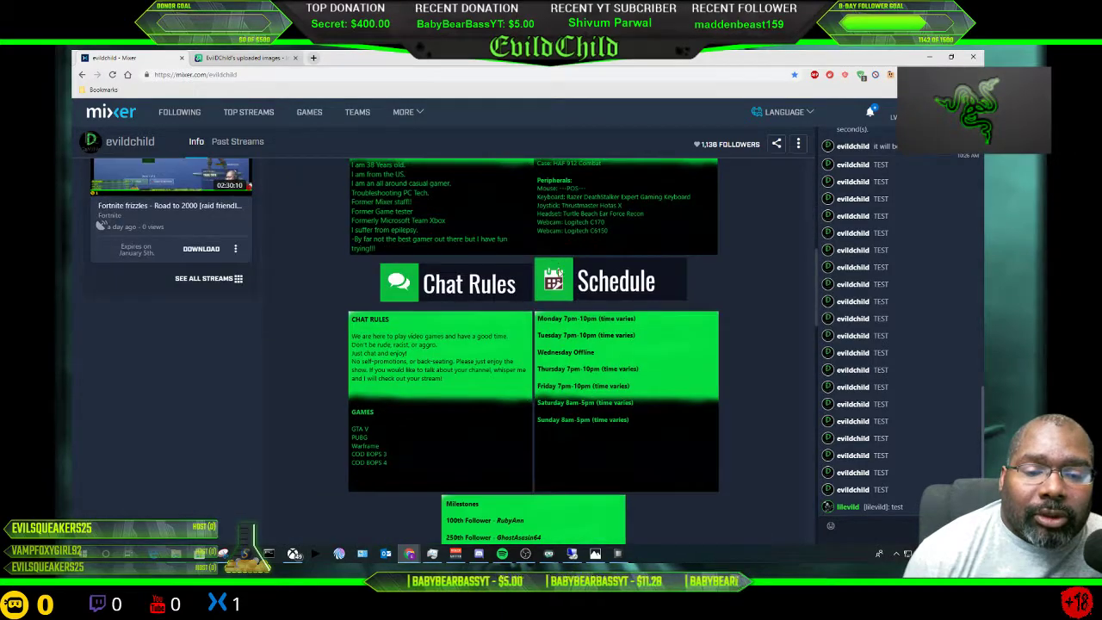
scroll(594, 291, "down", 3)
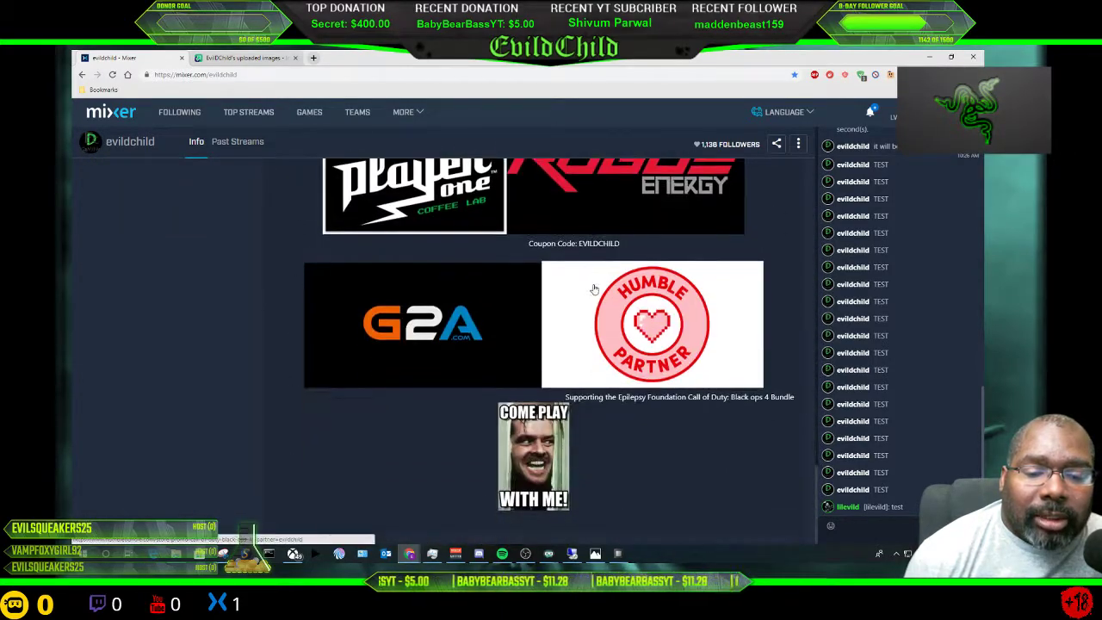
Check that the Come Play image opens the channel page in a new tab, then return to the original tab
left_click(522, 459)
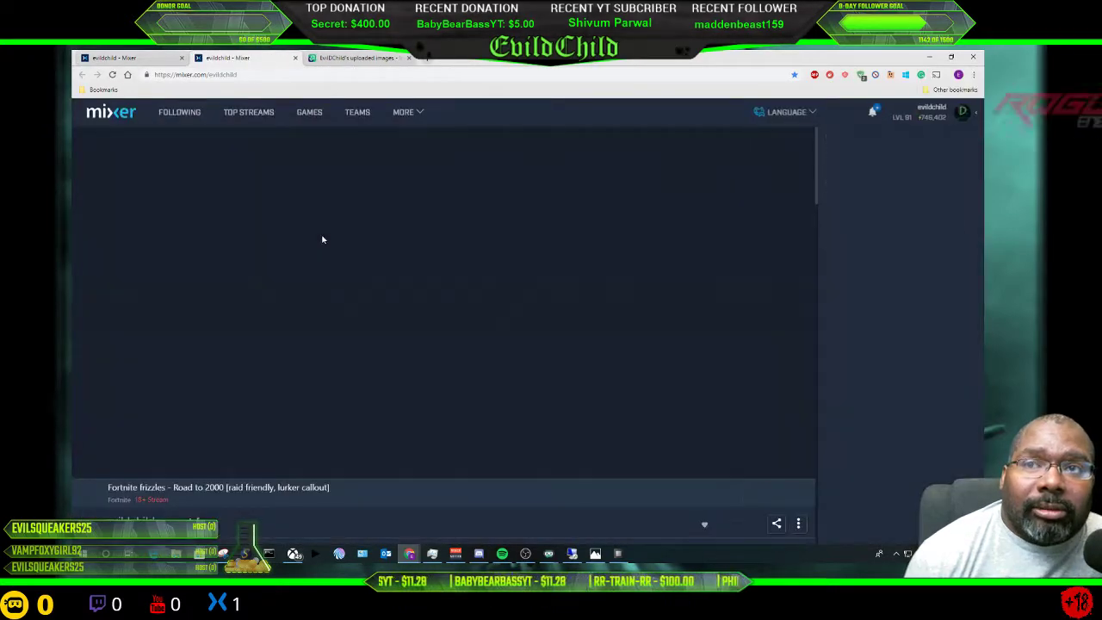
scroll(447, 272, "down", 10)
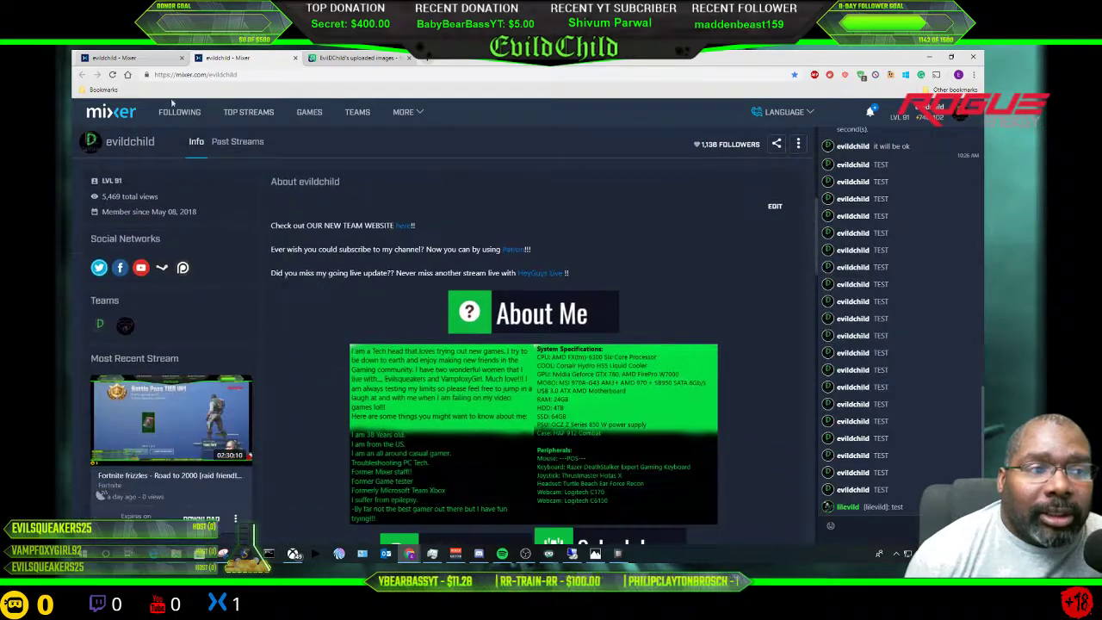
left_click(145, 58)
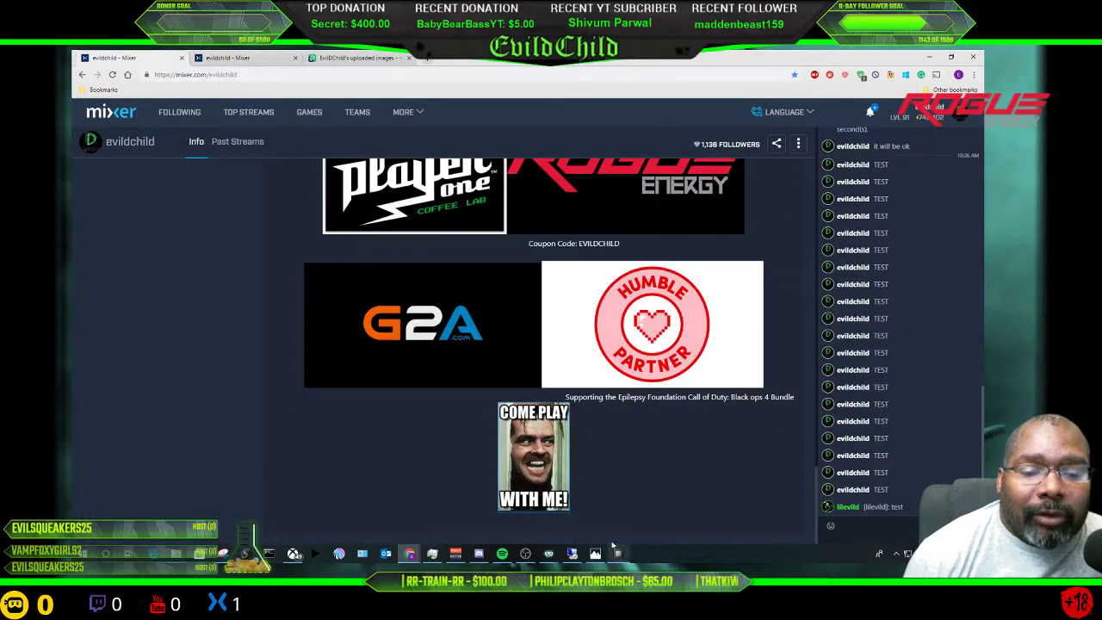
scroll(517, 437, "up", 2)
scroll(482, 413, "down", 2)
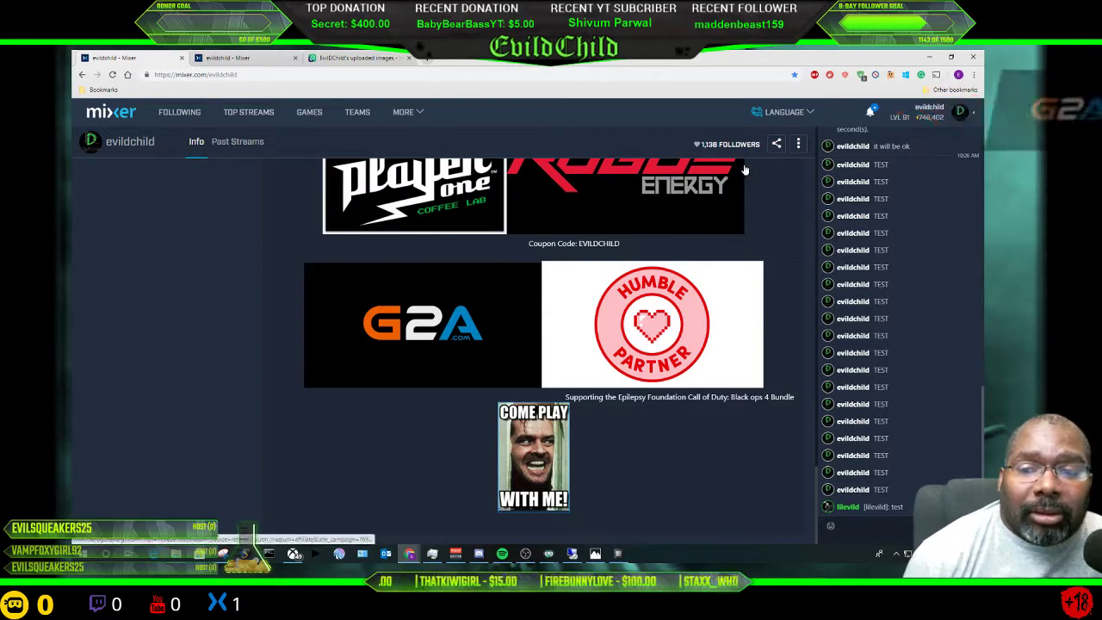
scroll(582, 287, "up", 2)
scroll(598, 292, "down", 2)
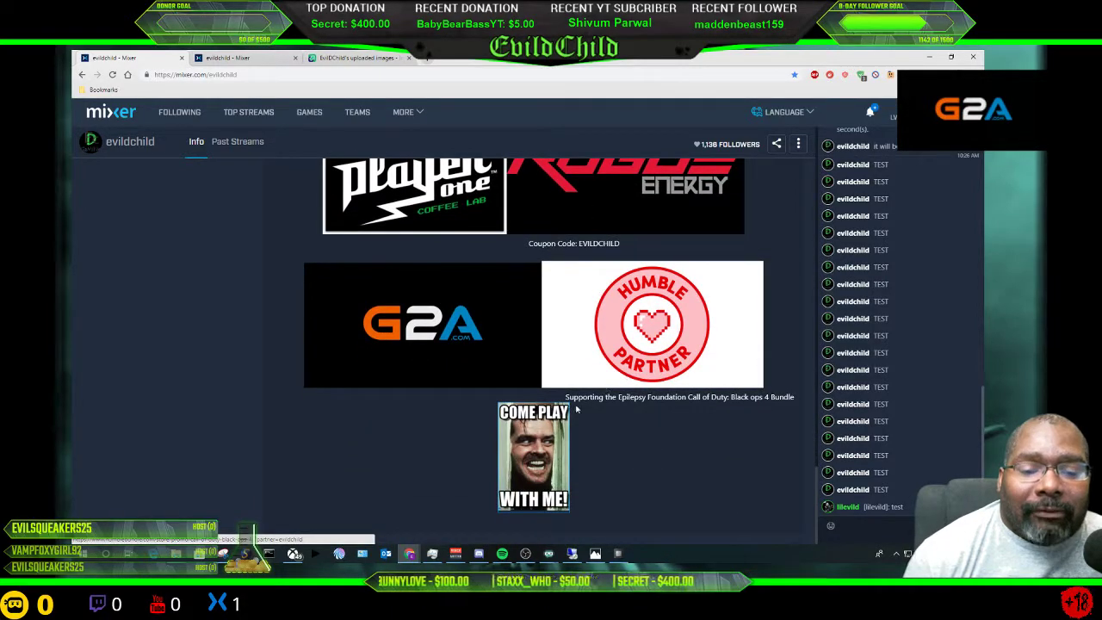
scroll(572, 406, "up", 1)
scroll(569, 408, "down", 1)
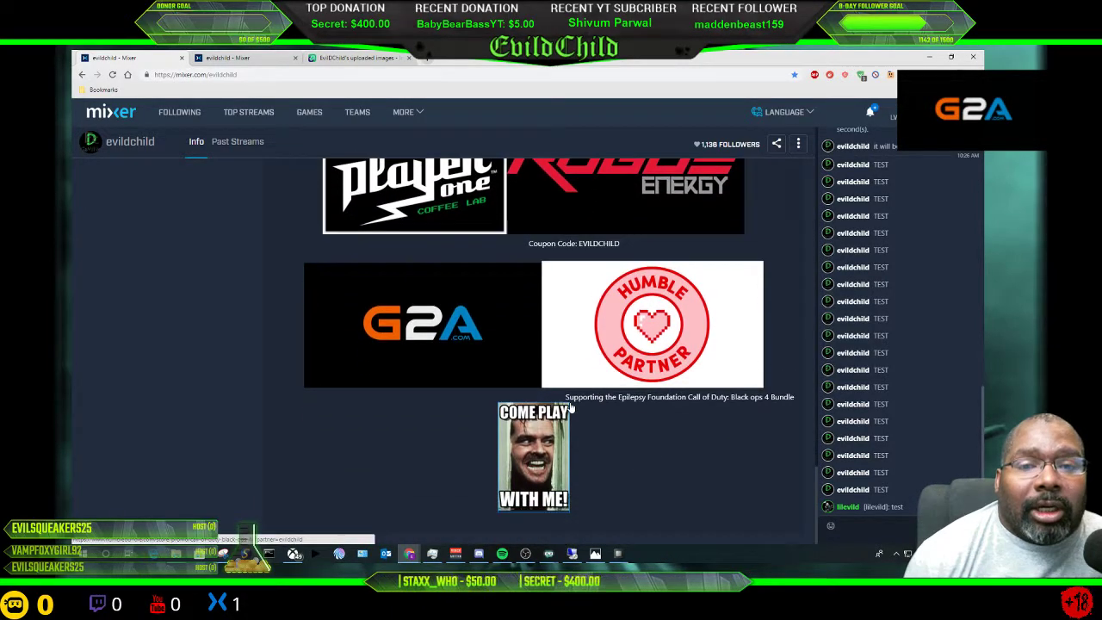